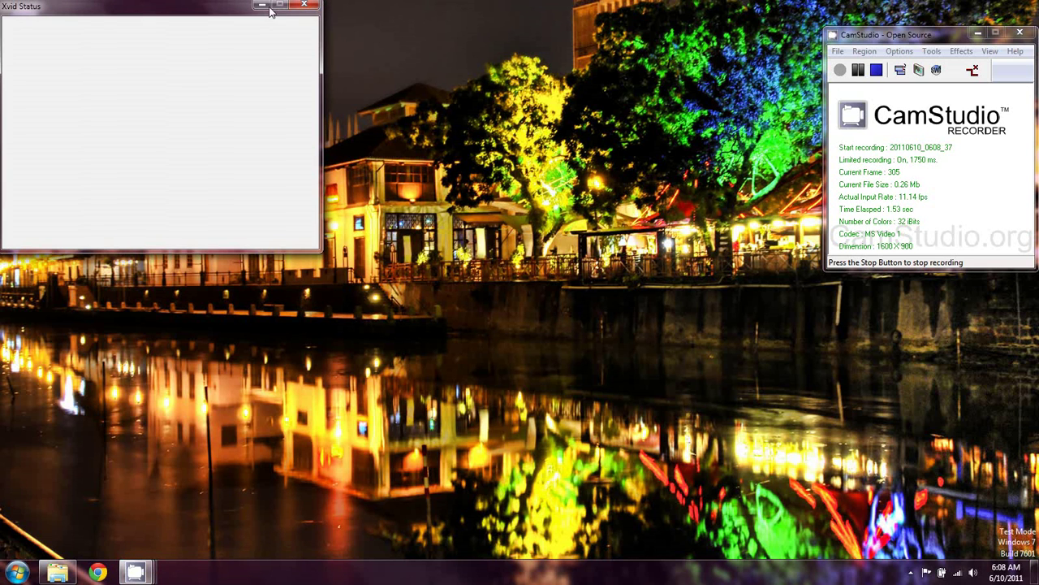
Open the C:\utils folder in Windows Explorer and snap its window to the left half of the desktop
{"action": "mouse_move", "coordinate": [57, 571]}
{"action": "left_click", "coordinate": [57, 573]}
{"action": "left_click_drag", "start_coordinate": [379, 55], "coordinate": [1, 42]}
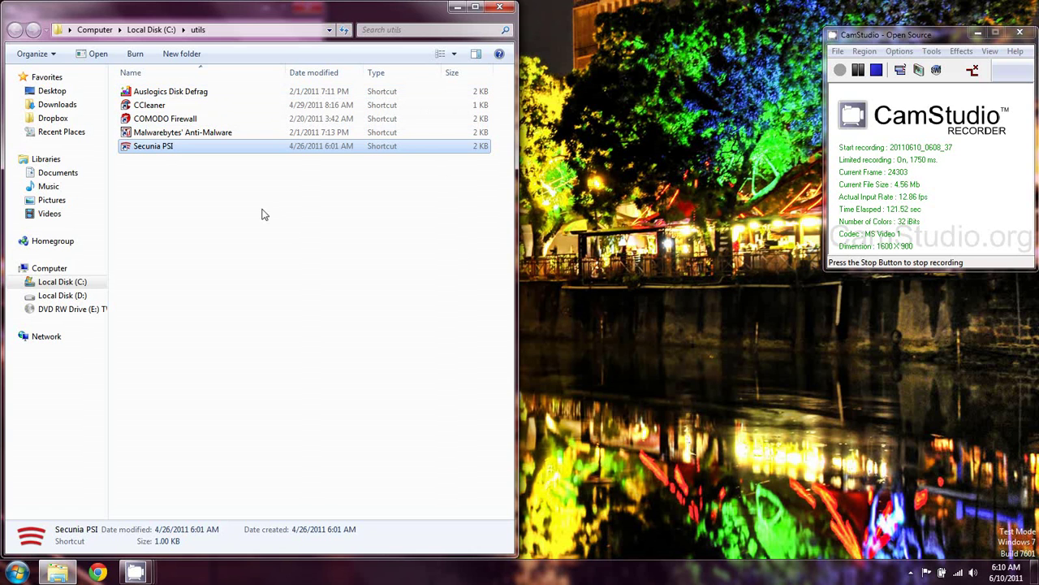
Find and launch WinDirStat, start a scan of the C: drive, and minimize the program while it runs
{"action": "left_click", "coordinate": [18, 572]}
{"action": "type", "text": "windirstat"}
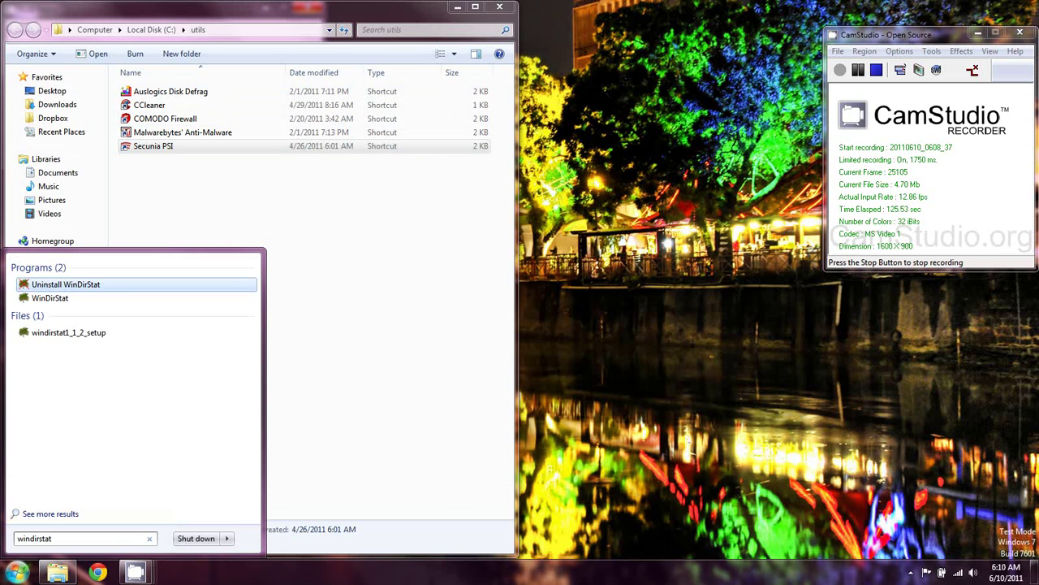
{"action": "key", "text": "Down"}
{"action": "key", "text": "Return"}
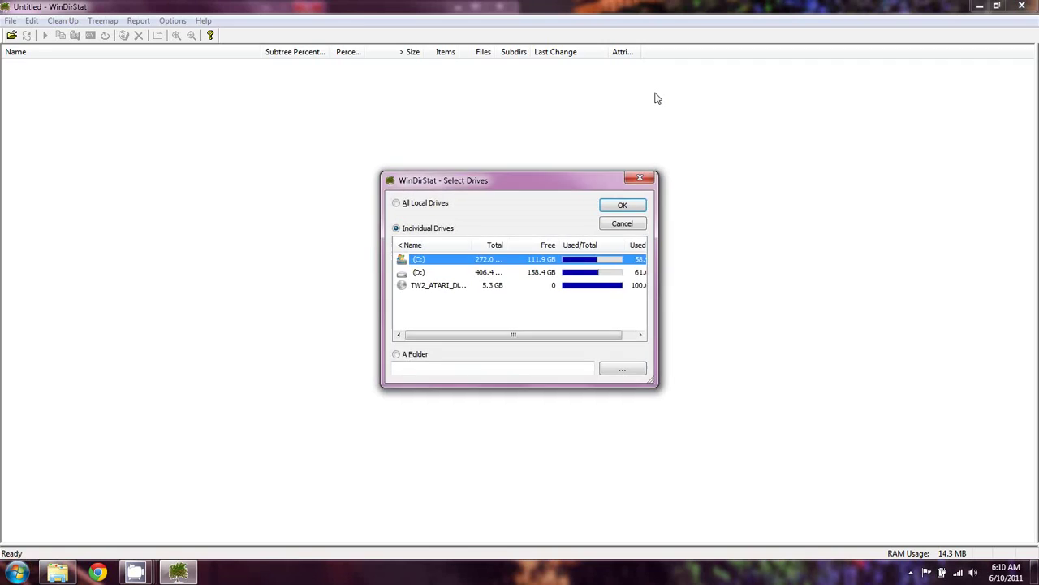
{"action": "left_click", "coordinate": [631, 206]}
{"action": "left_click", "coordinate": [981, 7]}
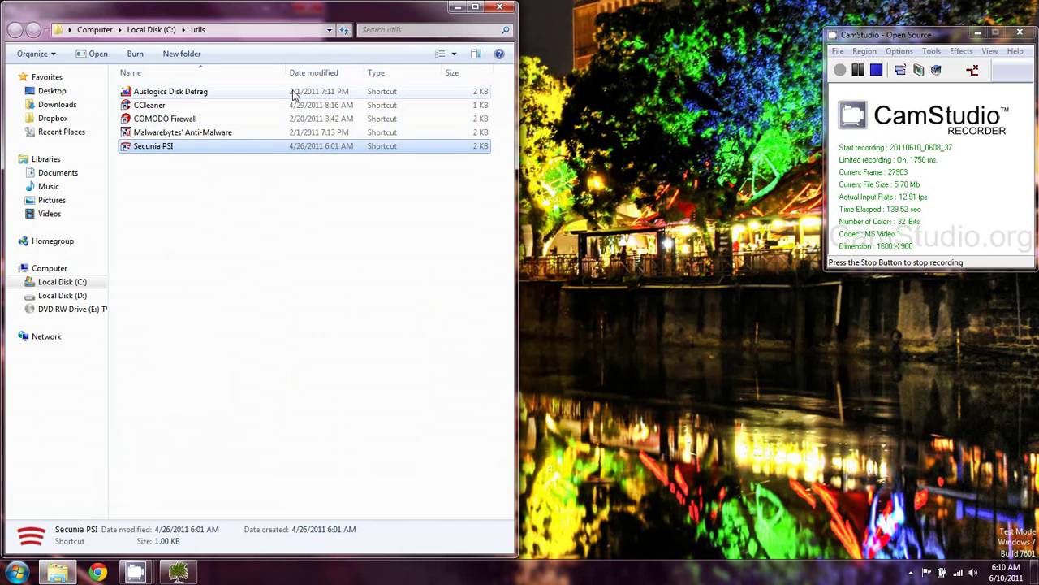
Launch Auslogics Disk Defrag from the utils folder, maximize it to view the drive list, and minimize it
{"action": "left_click", "coordinate": [294, 94]}
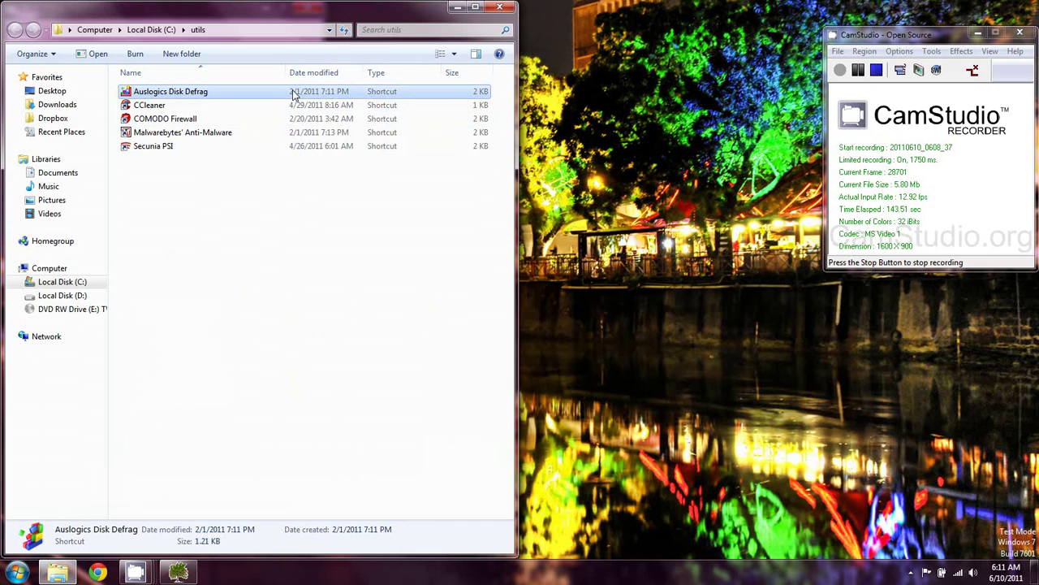
{"action": "double_click", "coordinate": [294, 94]}
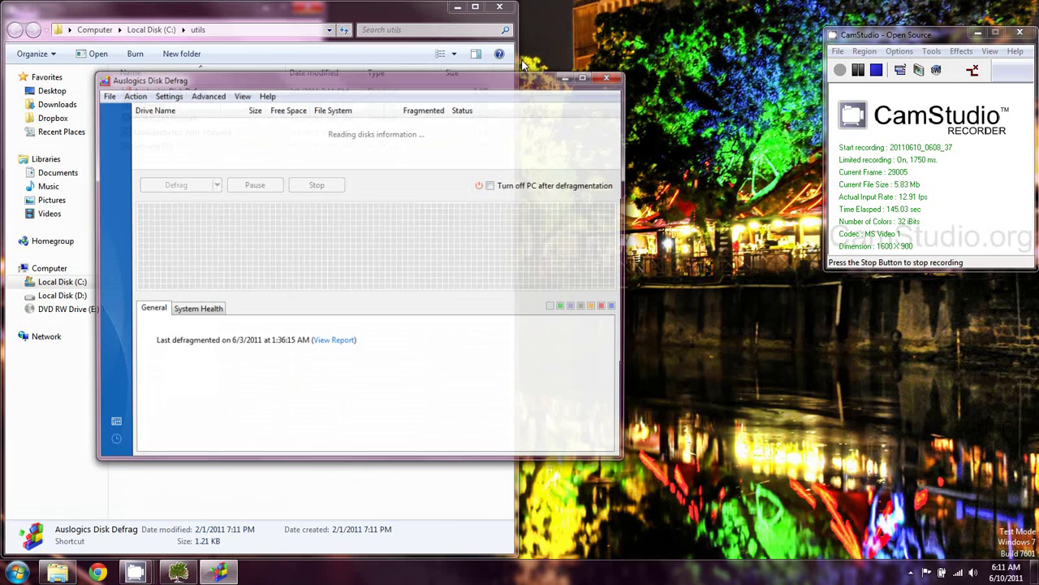
{"action": "double_click", "coordinate": [479, 81]}
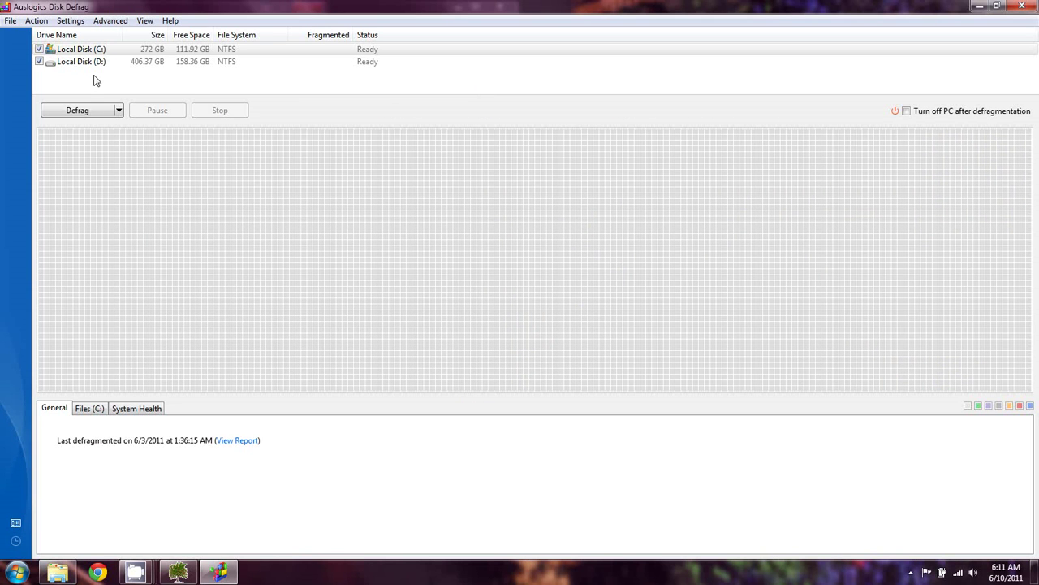
{"action": "left_click", "coordinate": [981, 6]}
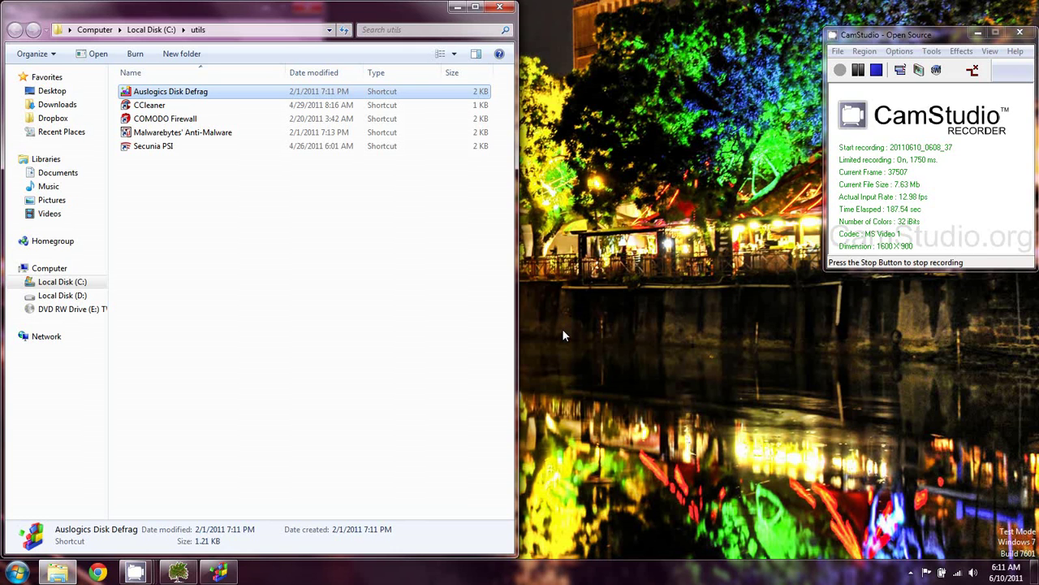
Return to Auslogics Disk Defrag, exclude Local Disk (D:), start defragmenting Local Disk (C:), and minimize the program
{"action": "left_click", "coordinate": [218, 572]}
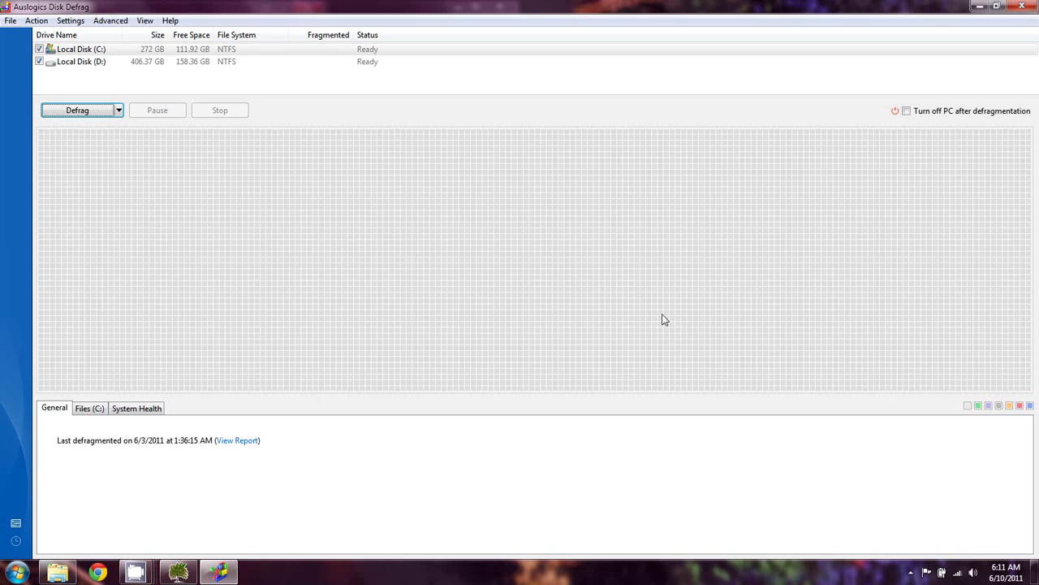
{"action": "left_click", "coordinate": [39, 61]}
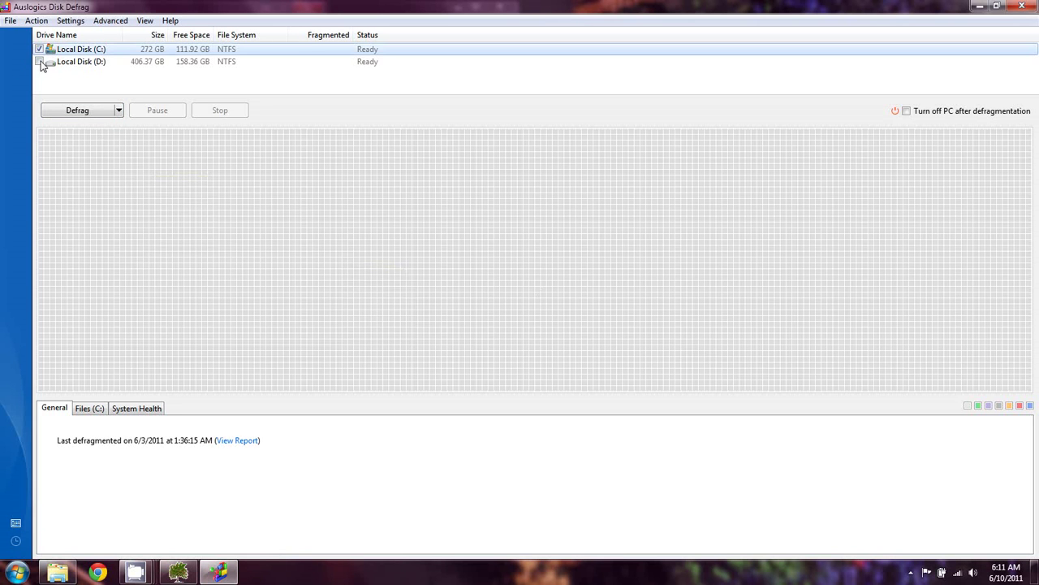
{"action": "left_click", "coordinate": [77, 113]}
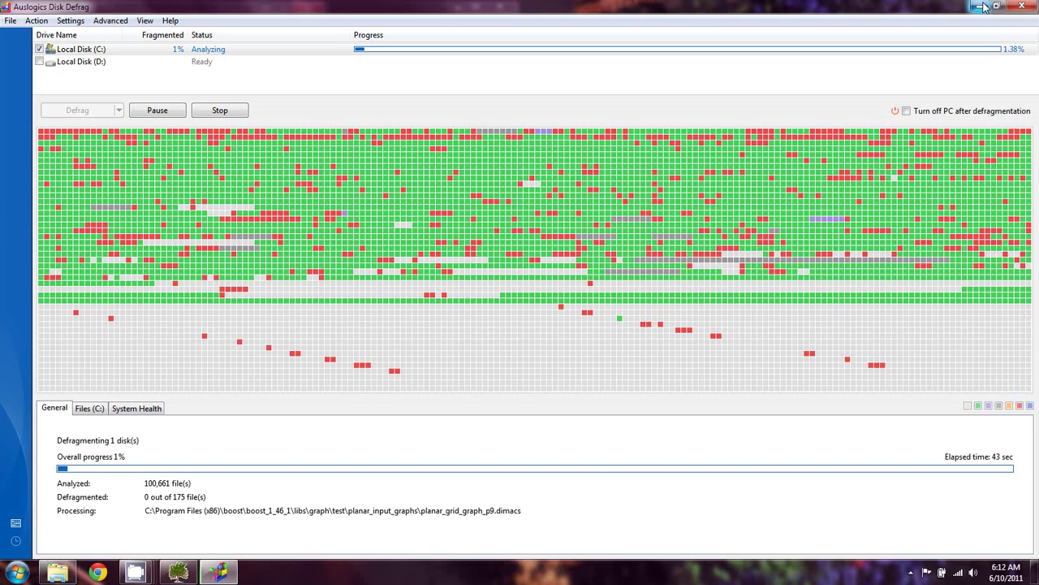
{"action": "left_click", "coordinate": [982, 6]}
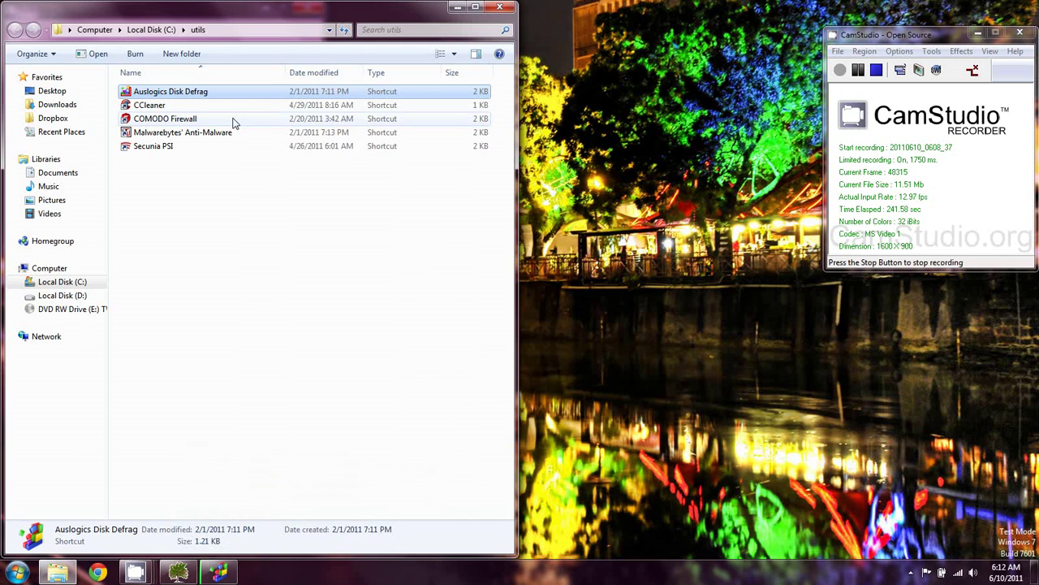
Open Malwarebytes' Anti-Malware from the utils folder, view its protection features, and check for database updates
{"action": "left_click", "coordinate": [182, 135]}
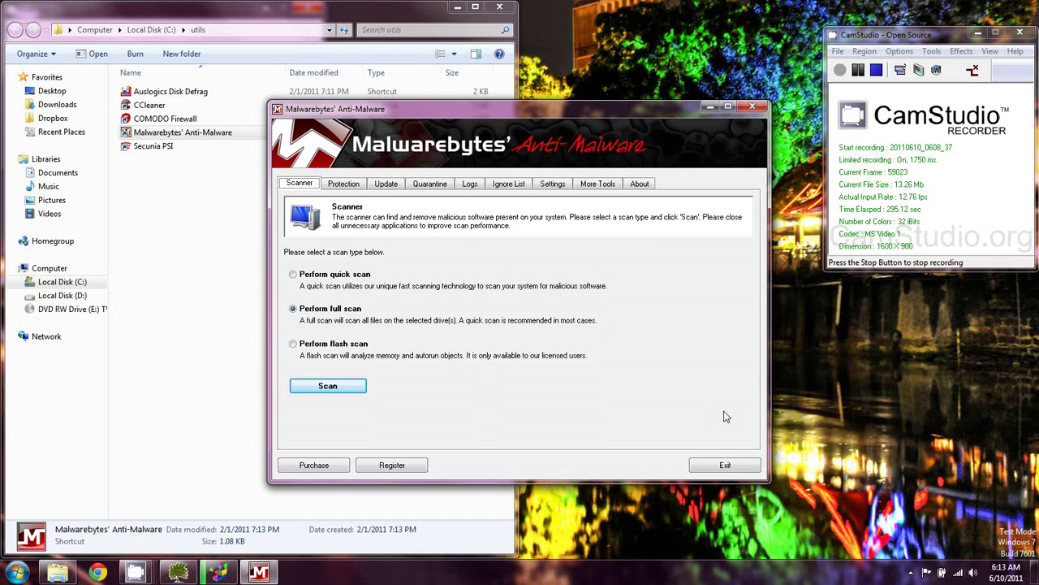
{"action": "left_click", "coordinate": [343, 183]}
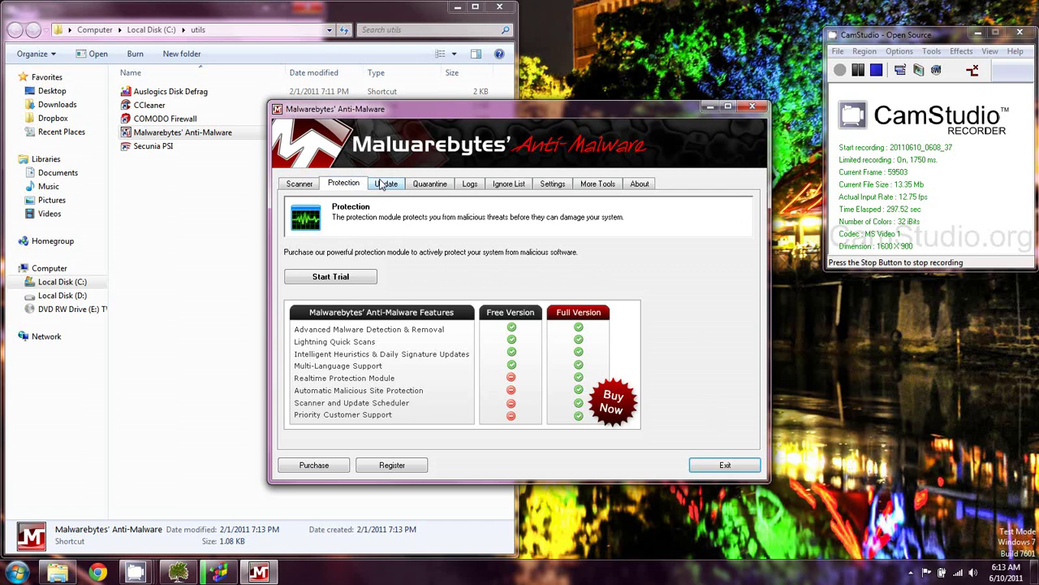
{"action": "left_click", "coordinate": [383, 184]}
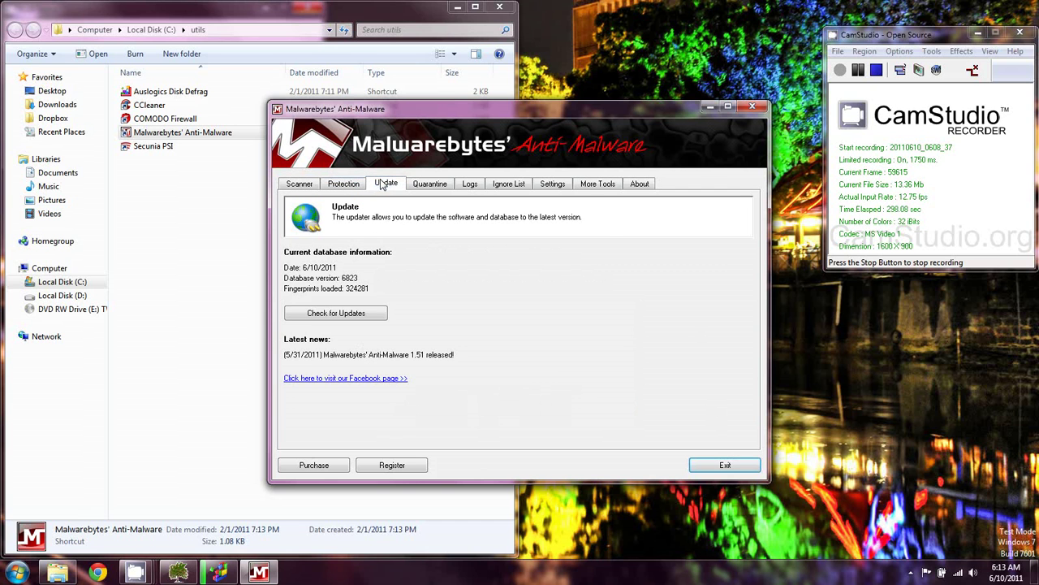
{"action": "left_click", "coordinate": [367, 315]}
{"action": "left_click", "coordinate": [585, 329]}
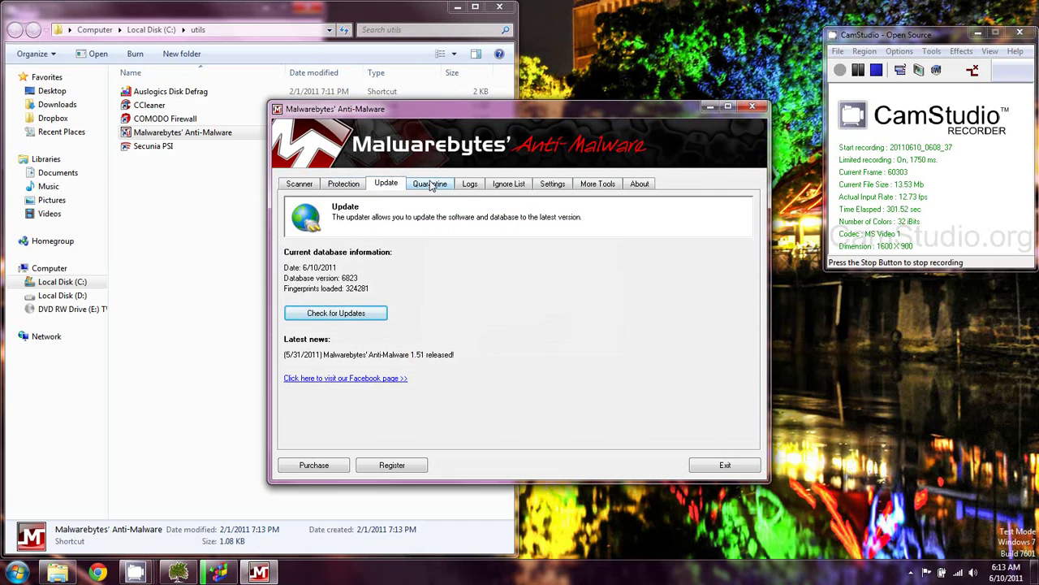
Look through the additional tools, ignore list, logs and version information of Malwarebytes' Anti-Malware, and close the program
{"action": "left_click", "coordinate": [591, 187]}
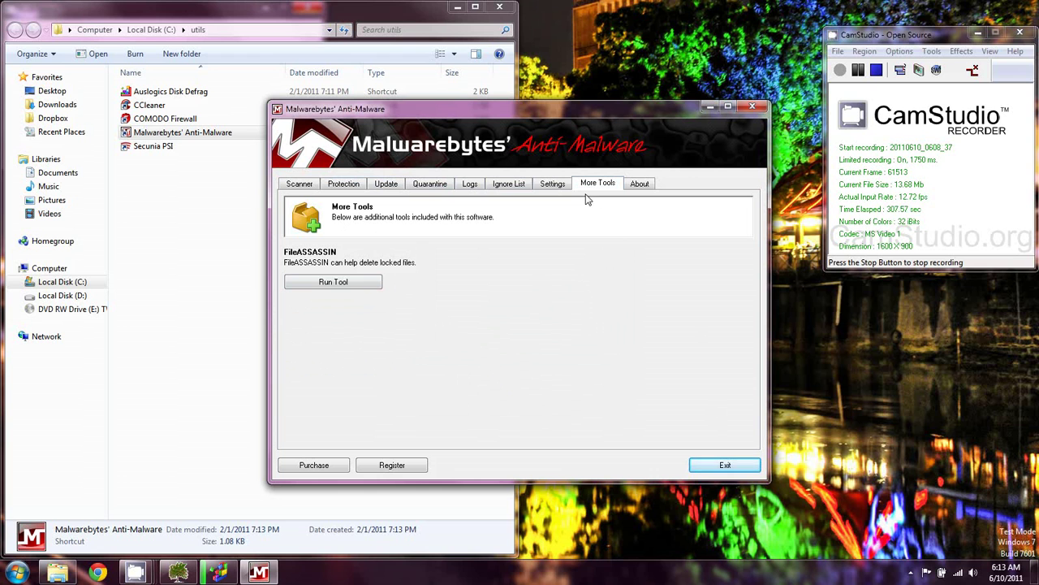
{"action": "left_click", "coordinate": [525, 184]}
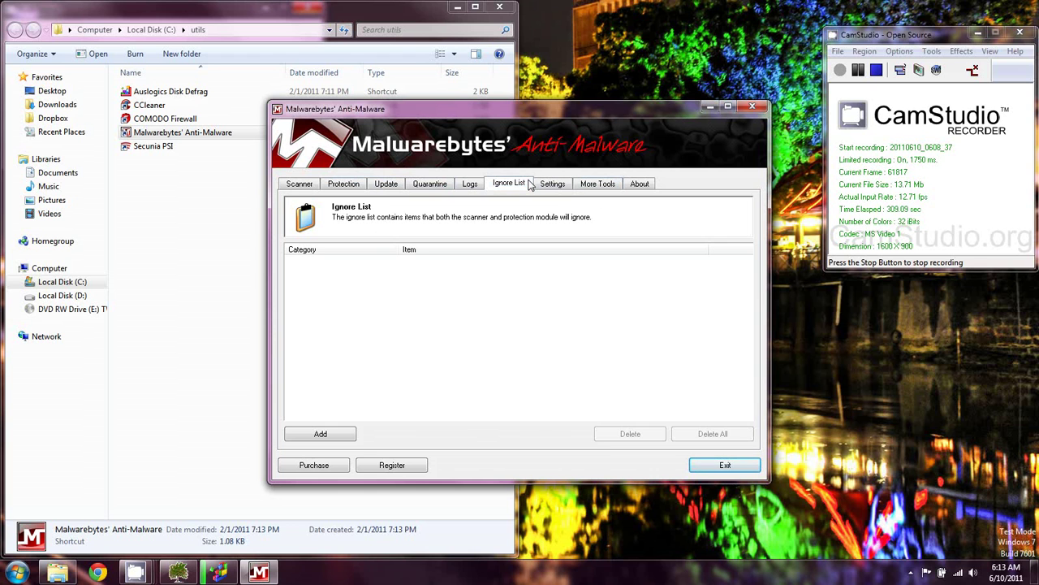
{"action": "left_click", "coordinate": [478, 184]}
{"action": "left_click", "coordinate": [638, 185]}
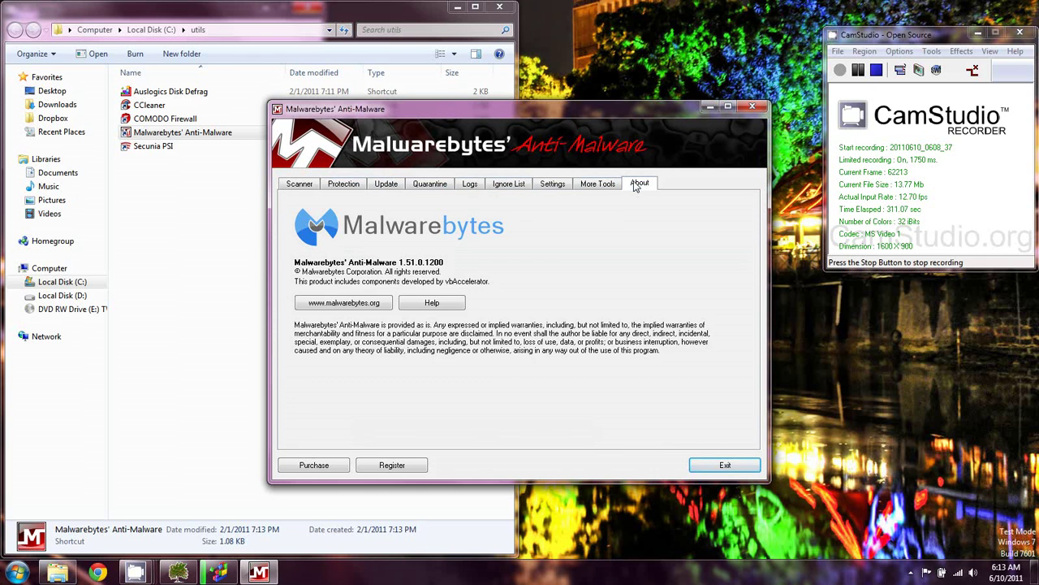
{"action": "left_click", "coordinate": [754, 108]}
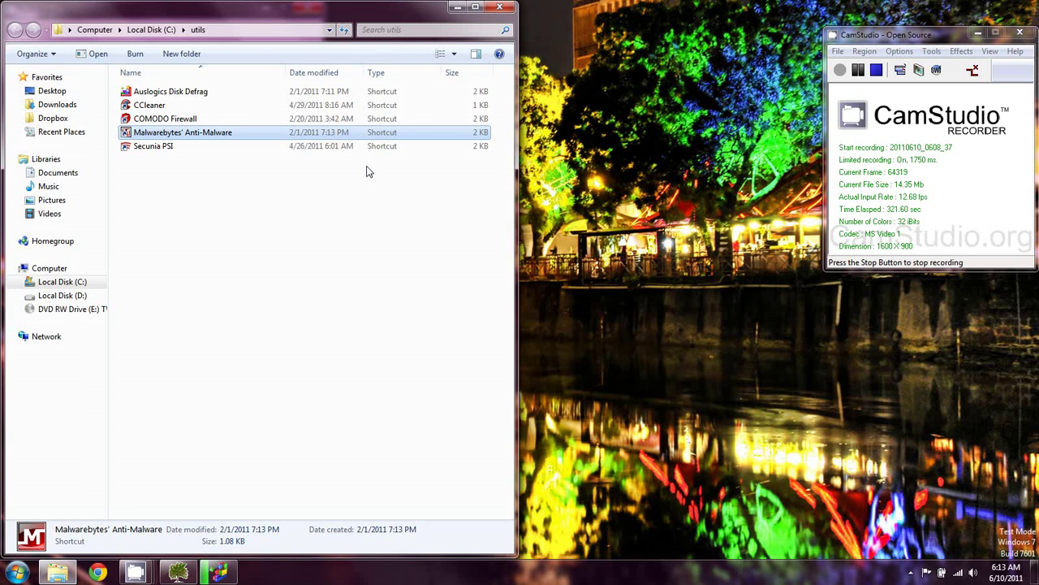
Open COMODO Firewall from the utils folder and examine which applications have active connections, closing the connections list when done
{"action": "double_click", "coordinate": [217, 120]}
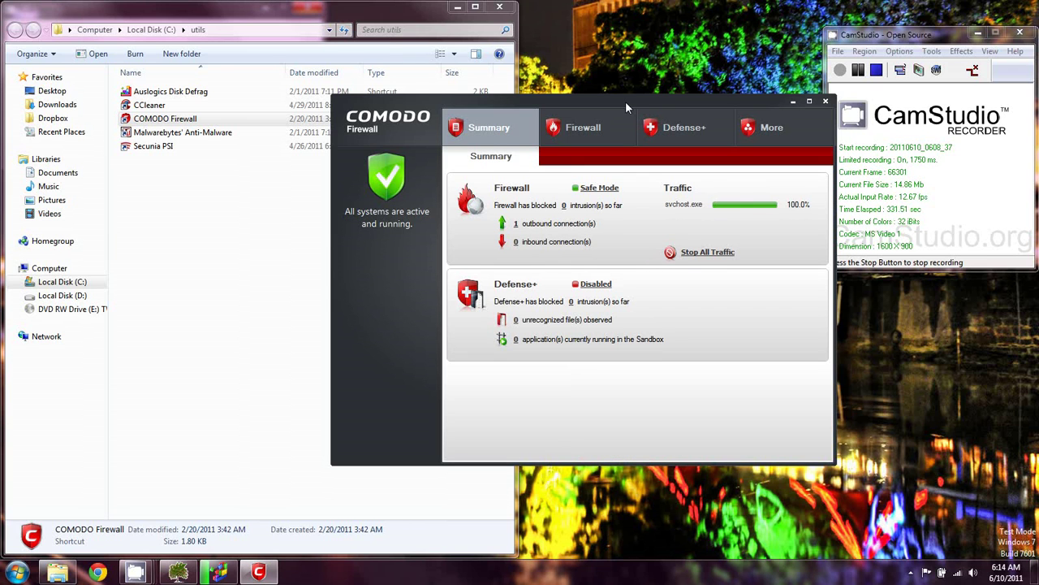
{"action": "left_click_drag", "start_coordinate": [625, 100], "coordinate": [710, 114]}
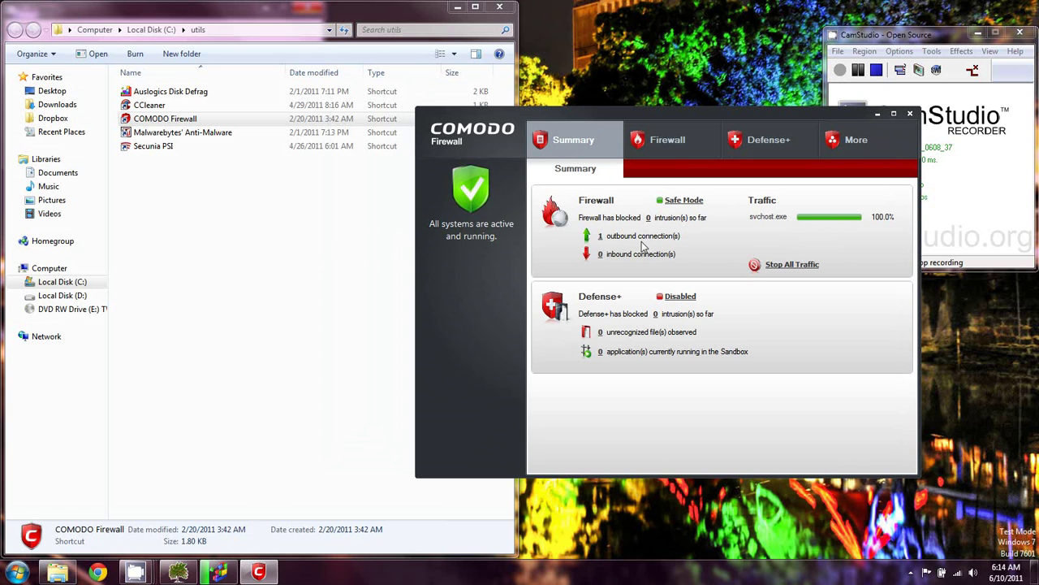
{"action": "left_click", "coordinate": [667, 145]}
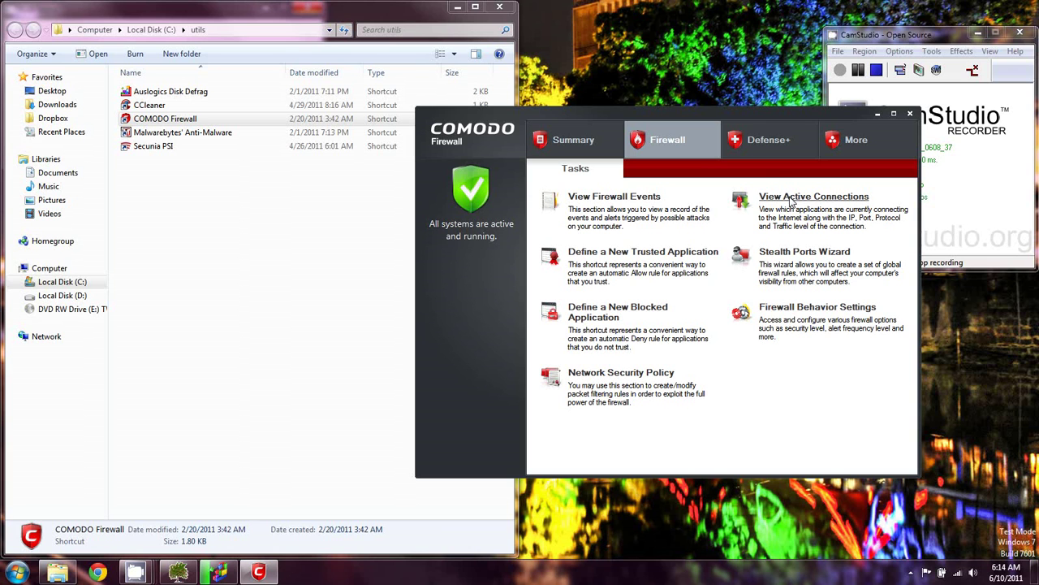
{"action": "left_click", "coordinate": [813, 197]}
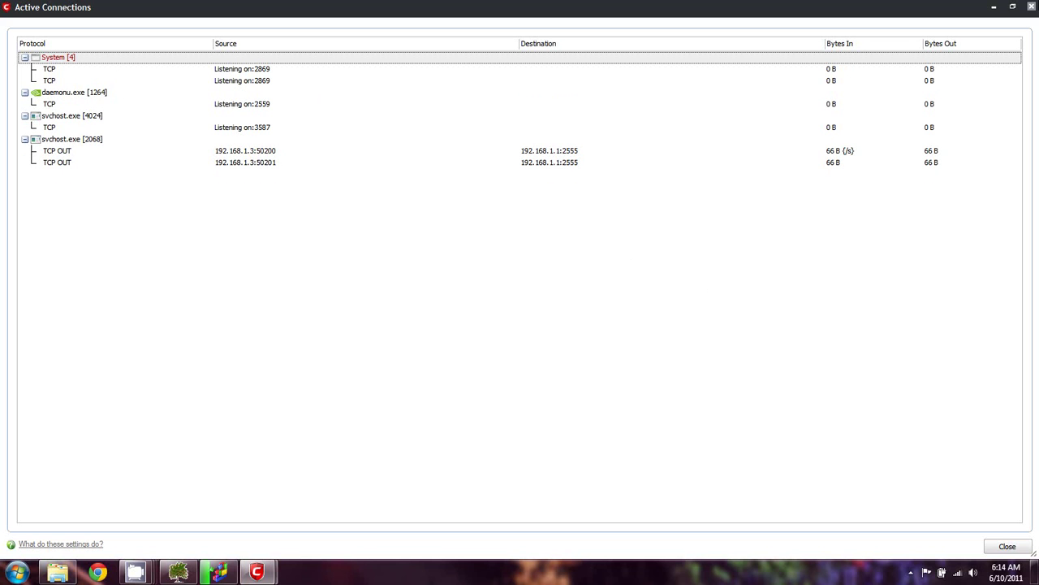
{"action": "left_click", "coordinate": [1030, 7]}
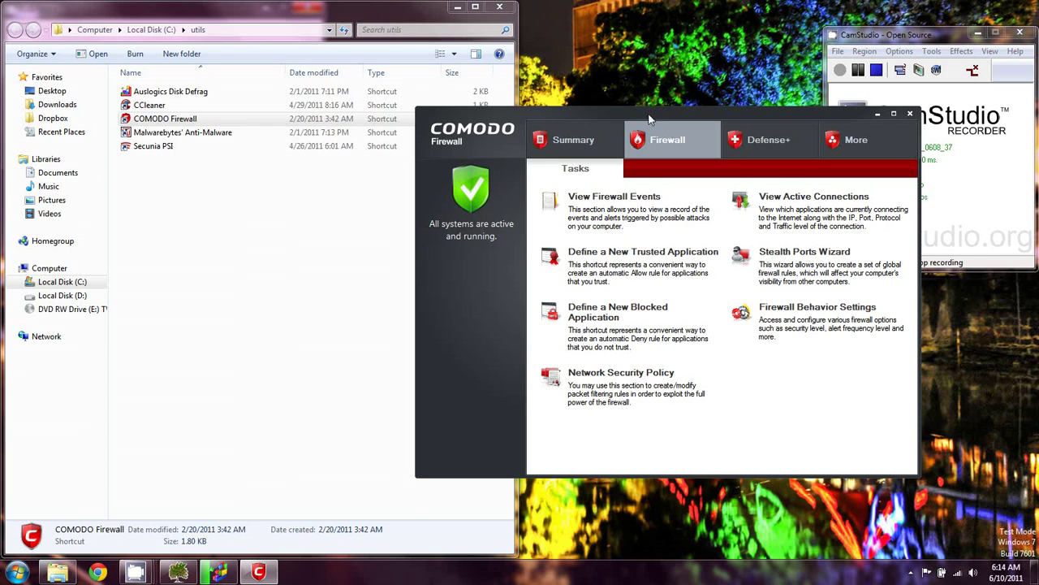
Move the COMODO Firewall window beside the utils folder, view its security summary, and minimize it
{"action": "left_click_drag", "start_coordinate": [718, 111], "coordinate": [826, 17]}
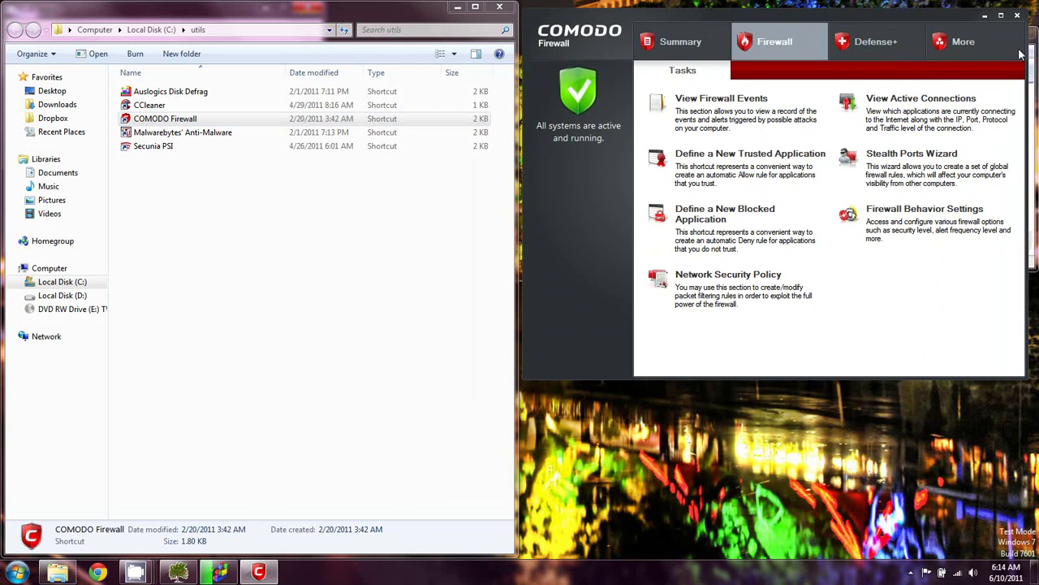
{"action": "key", "text": "F9"}
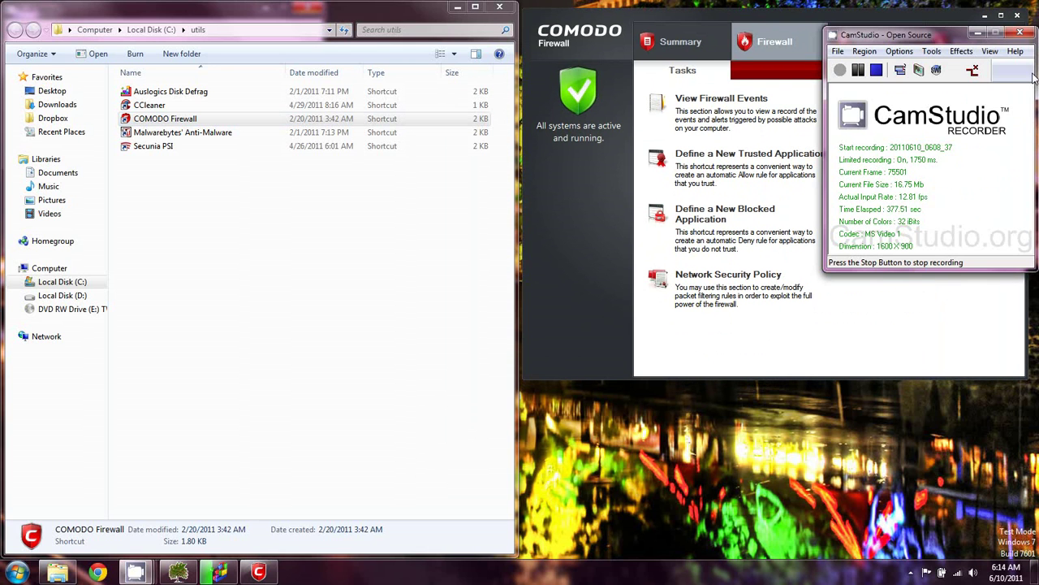
{"action": "left_click", "coordinate": [694, 42]}
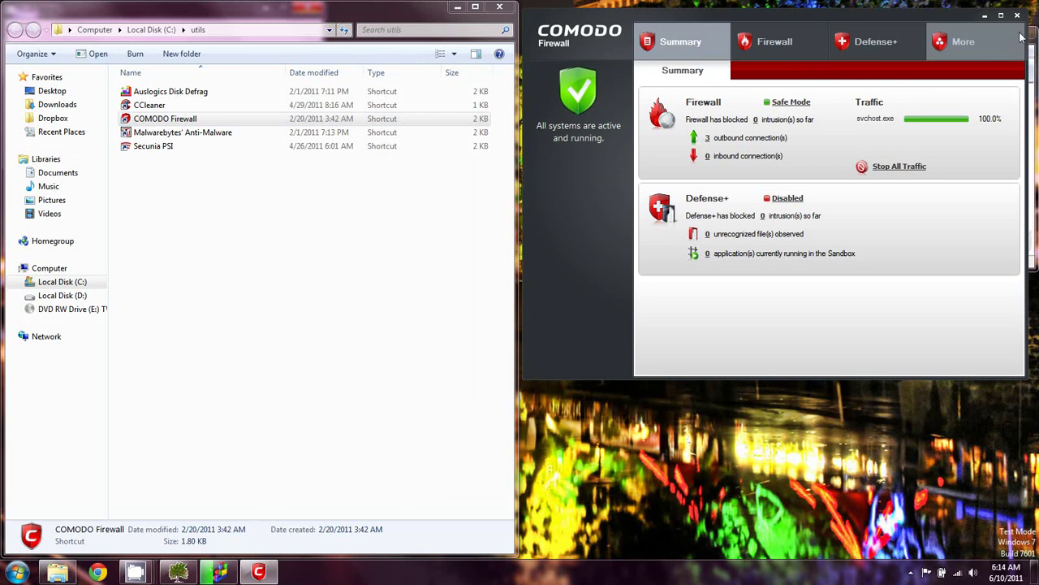
{"action": "left_click", "coordinate": [985, 17]}
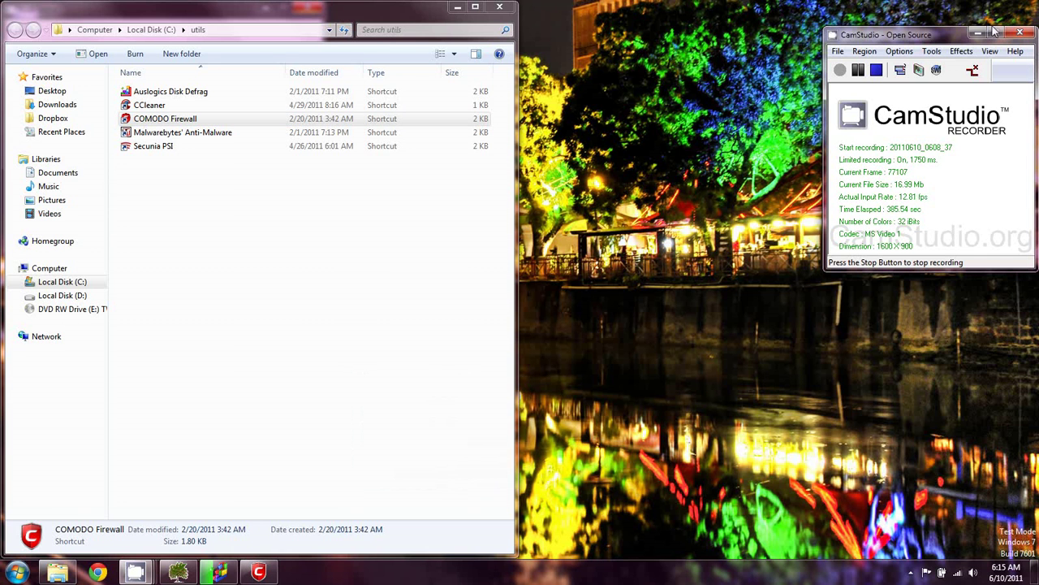
Open CCleaner from the utils folder and exclude Google Chrome's Internet History from the application cleaning items
{"action": "left_click", "coordinate": [232, 106]}
{"action": "left_click", "coordinate": [980, 34]}
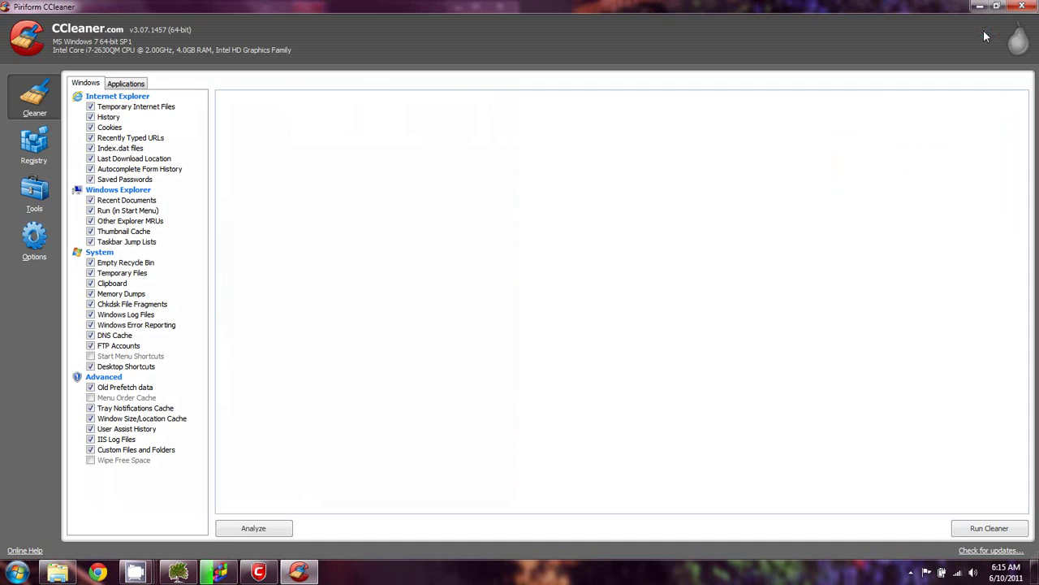
{"action": "left_click", "coordinate": [119, 84]}
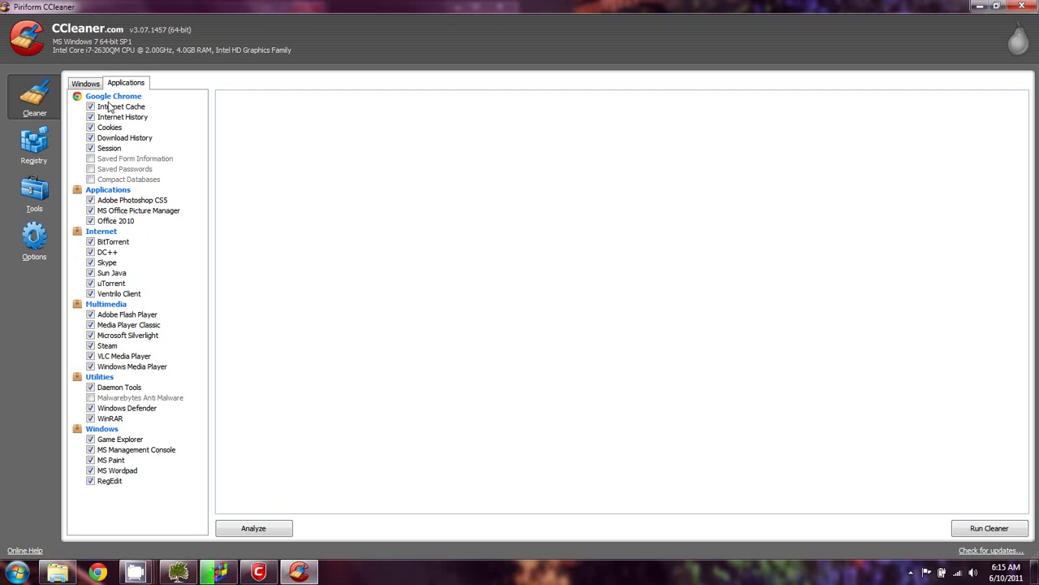
{"action": "left_click", "coordinate": [91, 117]}
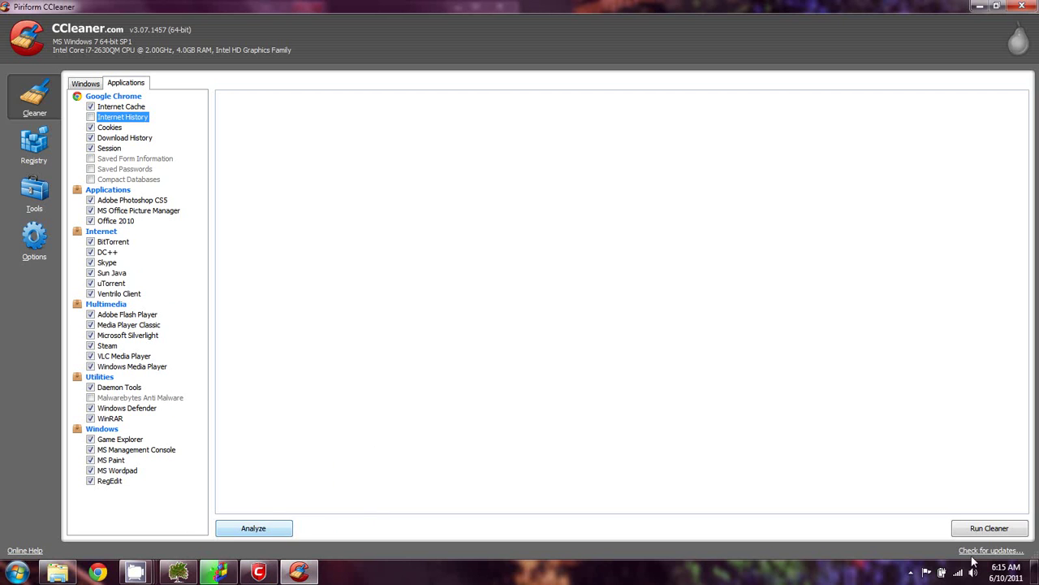
Run the cleaner with the selected items, and switch to Auslogics Disk Defrag to check the defragmentation progress
{"action": "left_click", "coordinate": [1021, 536]}
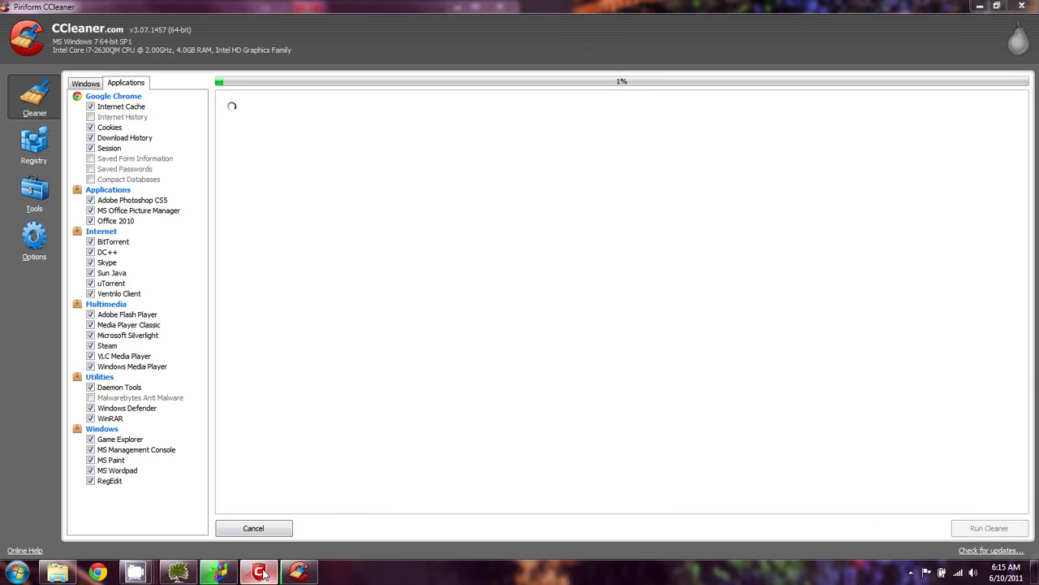
{"action": "left_click", "coordinate": [552, 317]}
{"action": "left_click", "coordinate": [370, 347]}
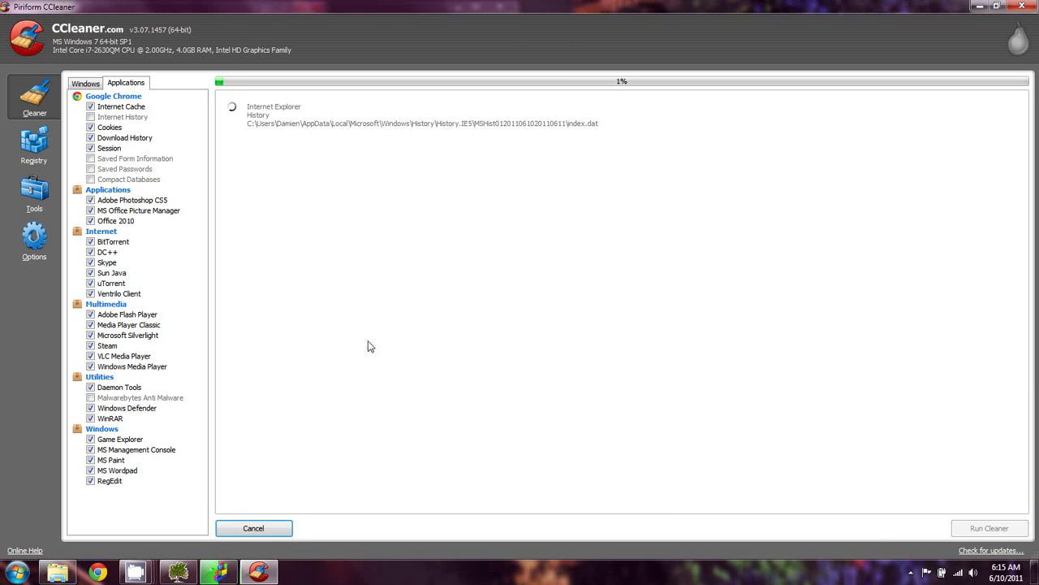
{"action": "left_click", "coordinate": [217, 574]}
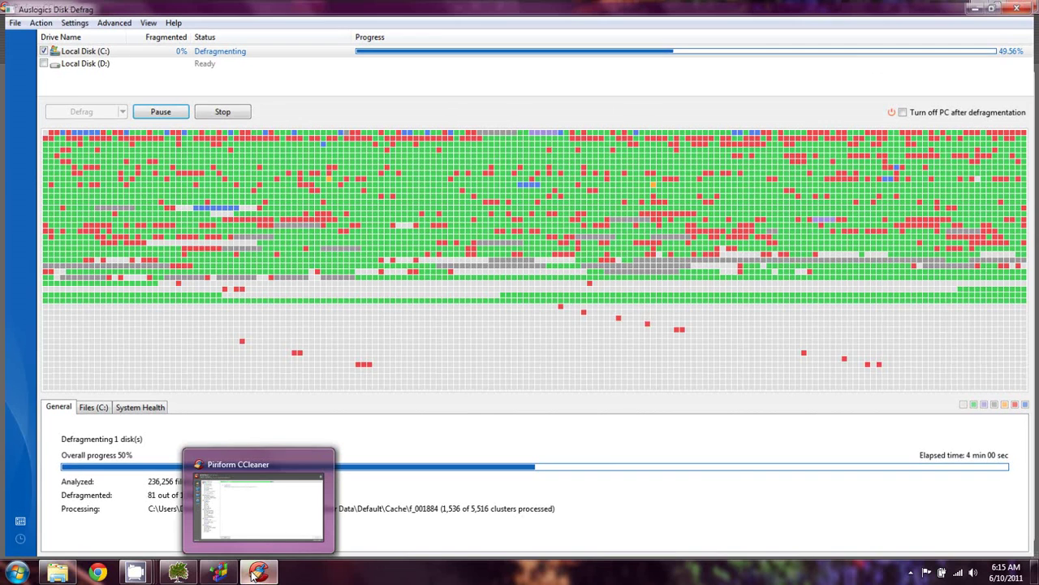
Switch back to CCleaner, review the amount of space removed and the Google Chrome Internet Cache entry, and close CCleaner
{"action": "left_click", "coordinate": [257, 574]}
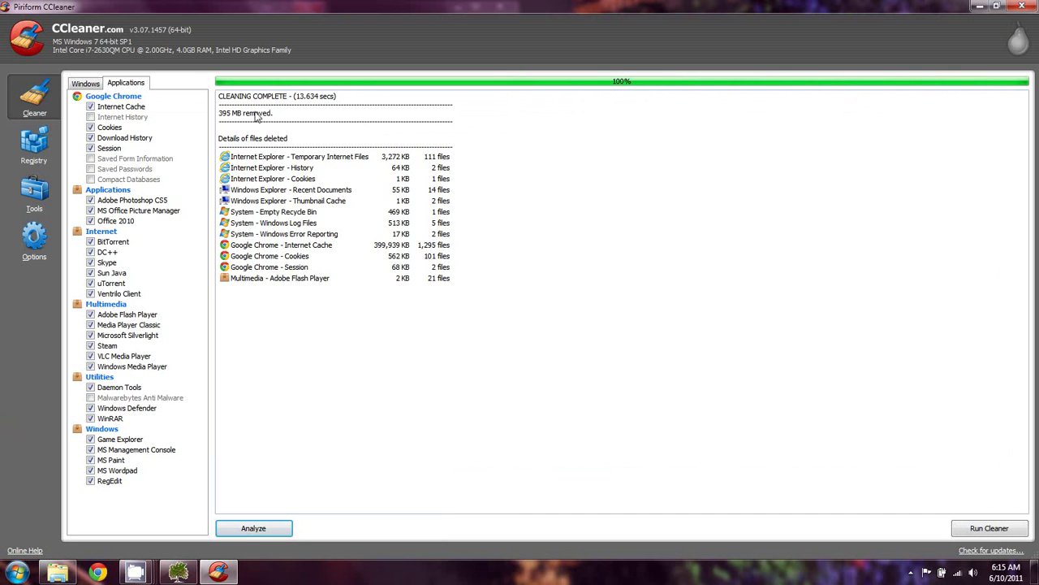
{"action": "left_click_drag", "start_coordinate": [220, 119], "coordinate": [311, 116]}
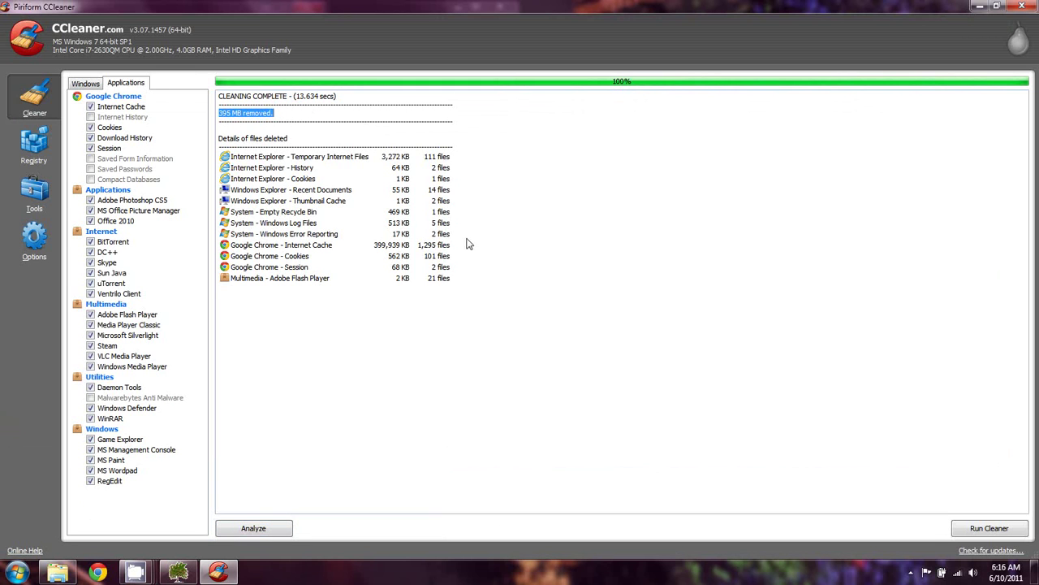
{"action": "left_click", "coordinate": [436, 248]}
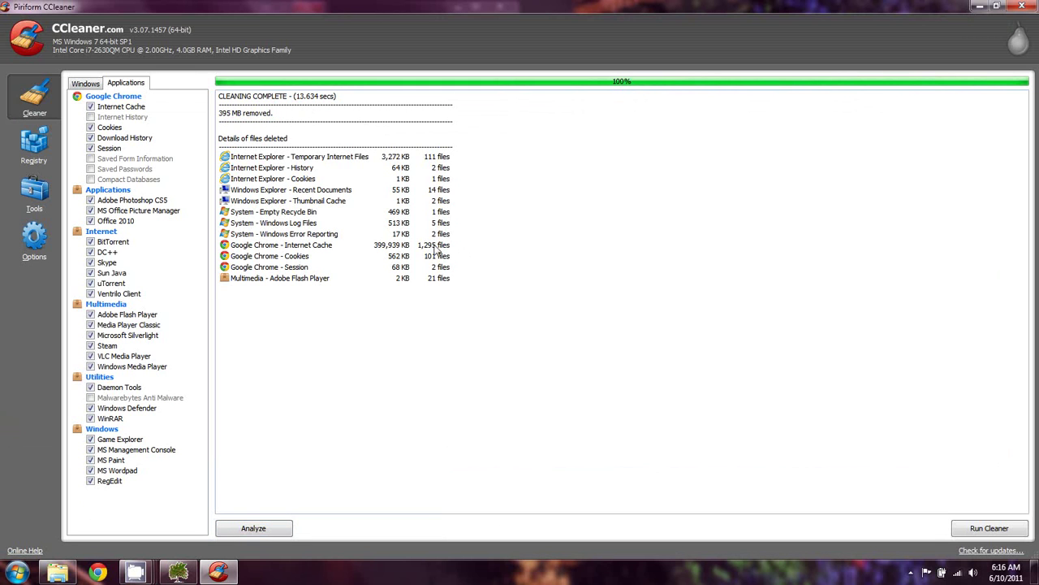
{"action": "left_click", "coordinate": [382, 247]}
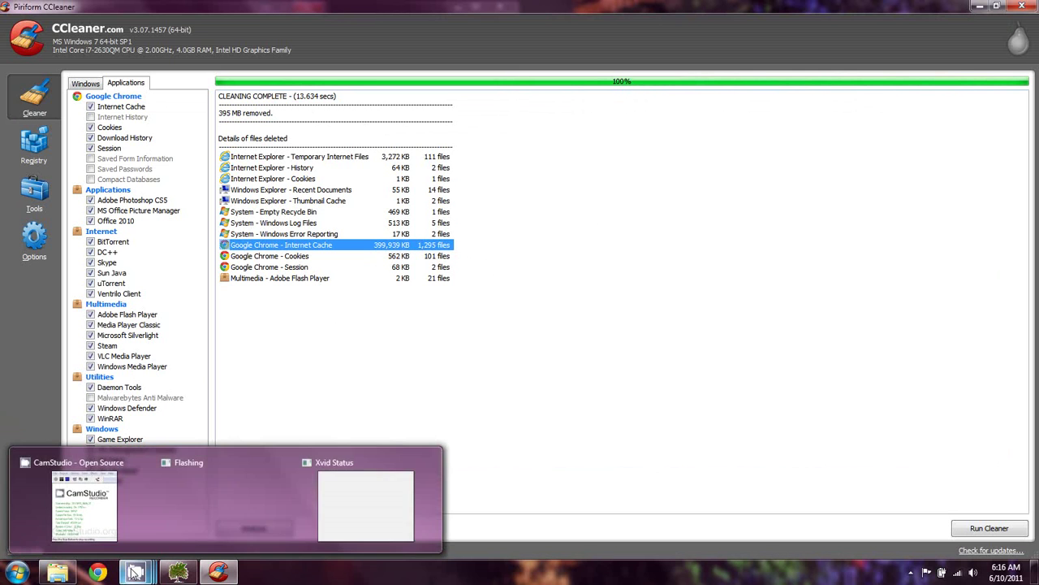
{"action": "mouse_move", "coordinate": [73, 577]}
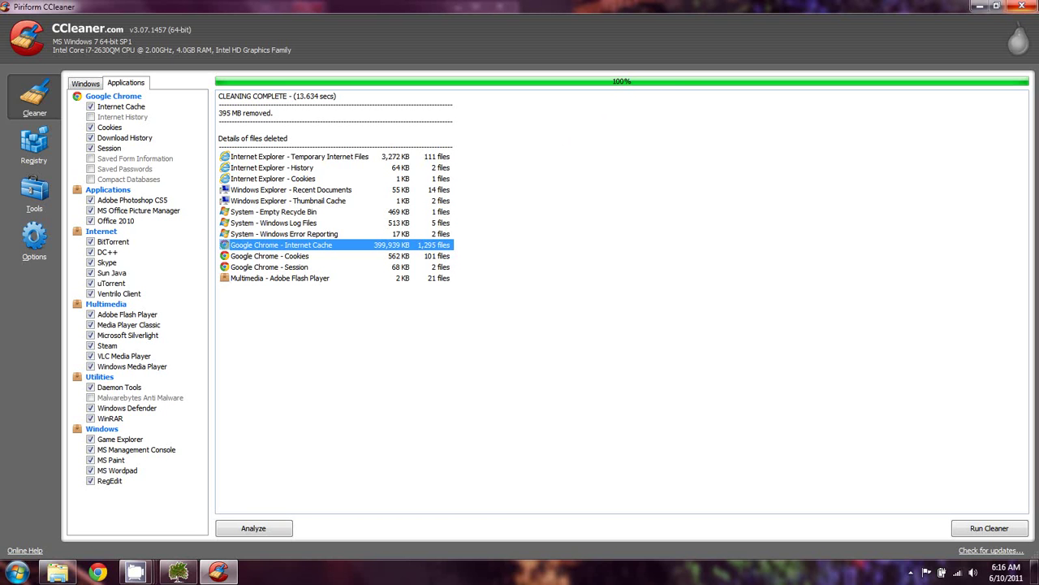
{"action": "left_click", "coordinate": [1025, 6]}
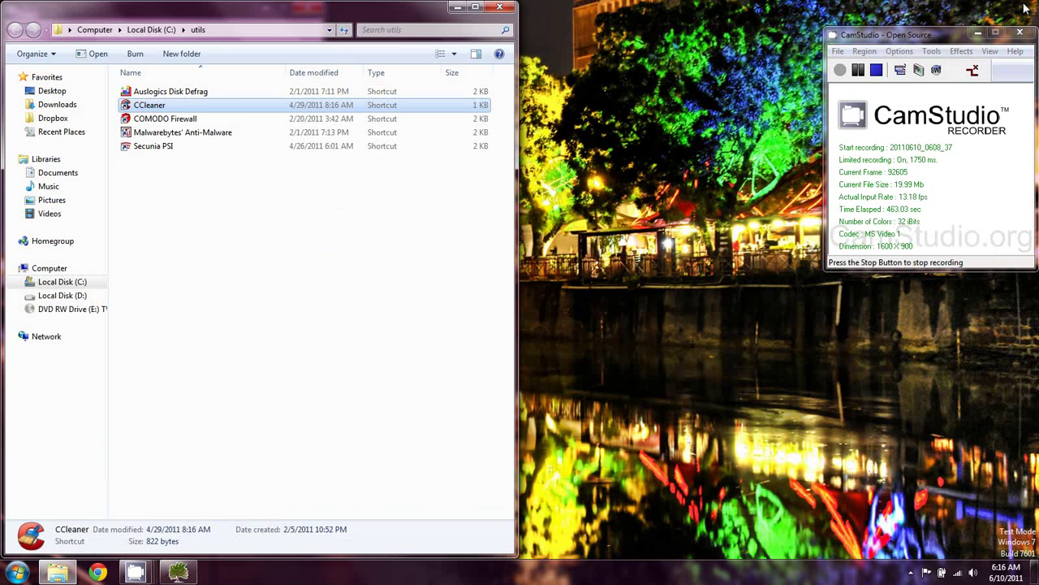
Open Secunia PSI from the utils folder, minimize the folder window, and maximize Secunia PSI
{"action": "double_click", "coordinate": [192, 148]}
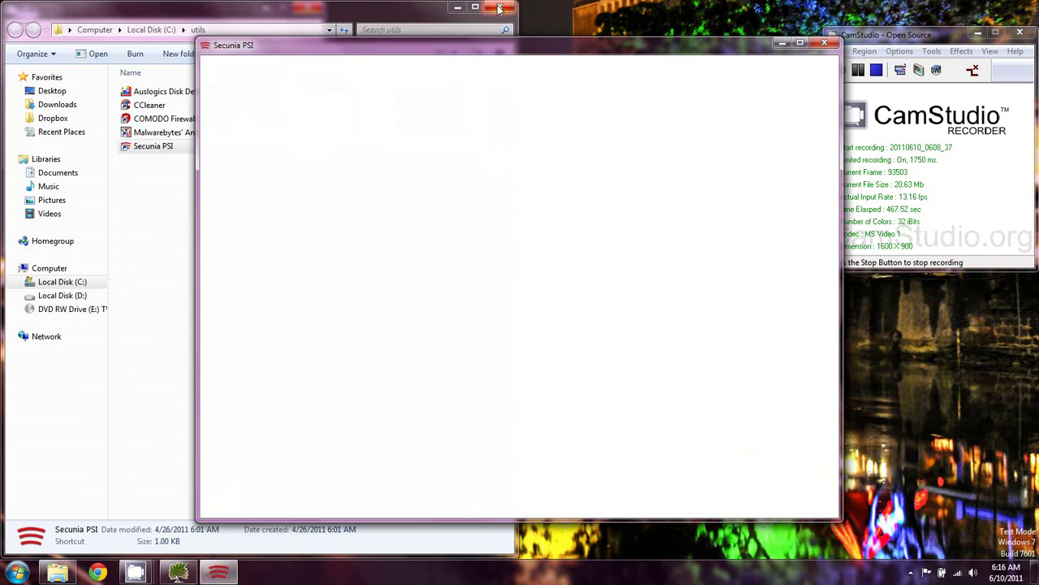
{"action": "left_click", "coordinate": [457, 8]}
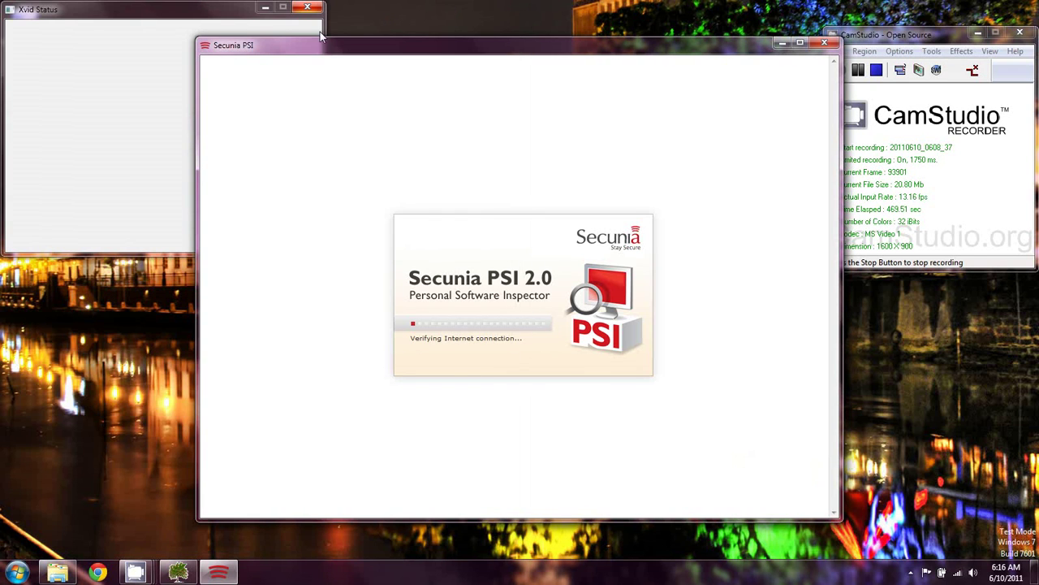
{"action": "left_click_drag", "start_coordinate": [564, 48], "coordinate": [453, 36]}
{"action": "double_click", "coordinate": [453, 36]}
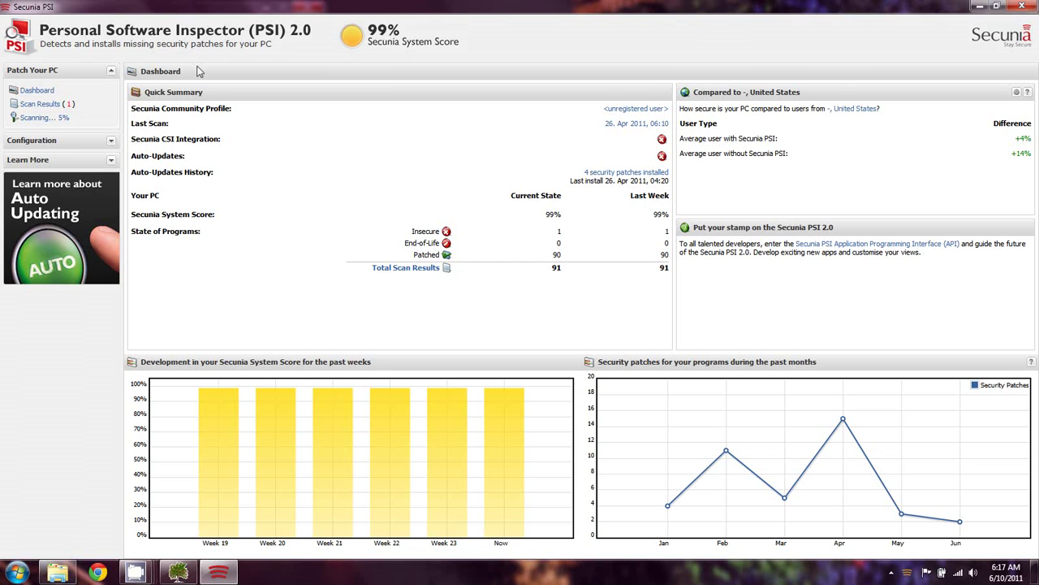
Look through Secunia PSI's scan results for the state of each program, and return to the dashboard summary
{"action": "left_click", "coordinate": [45, 106]}
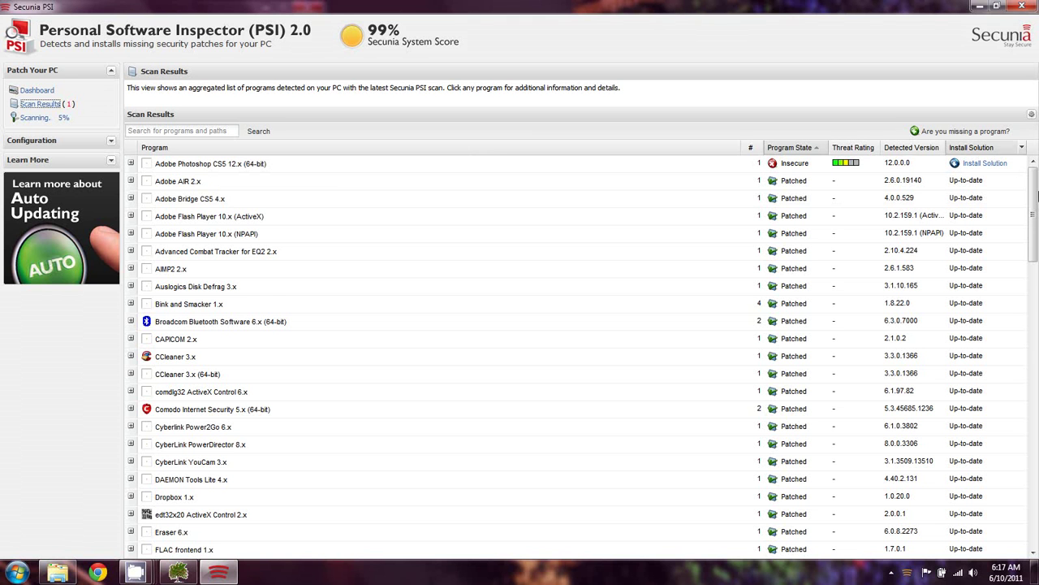
{"action": "left_click_drag", "start_coordinate": [1034, 212], "coordinate": [1027, 560]}
{"action": "scroll", "coordinate": [1011, 428], "scroll_direction": "up", "scroll_amount": 20}
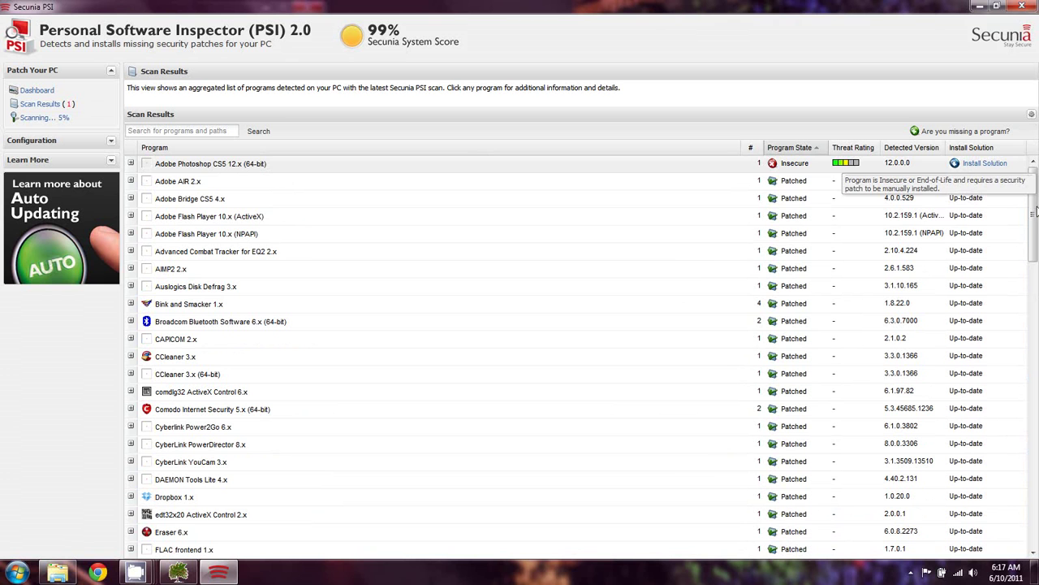
{"action": "left_click", "coordinate": [1028, 329]}
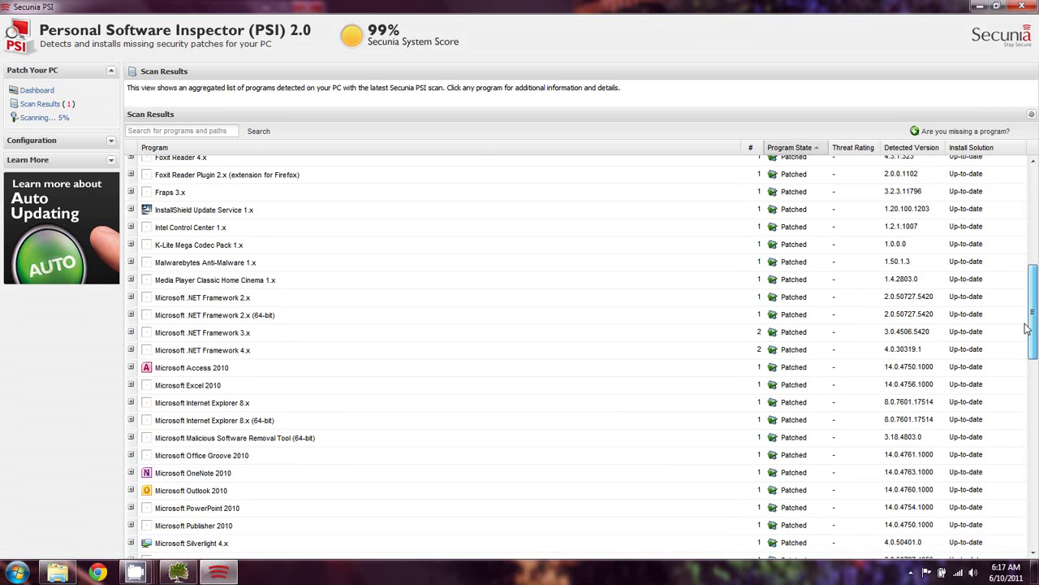
{"action": "left_click", "coordinate": [37, 91]}
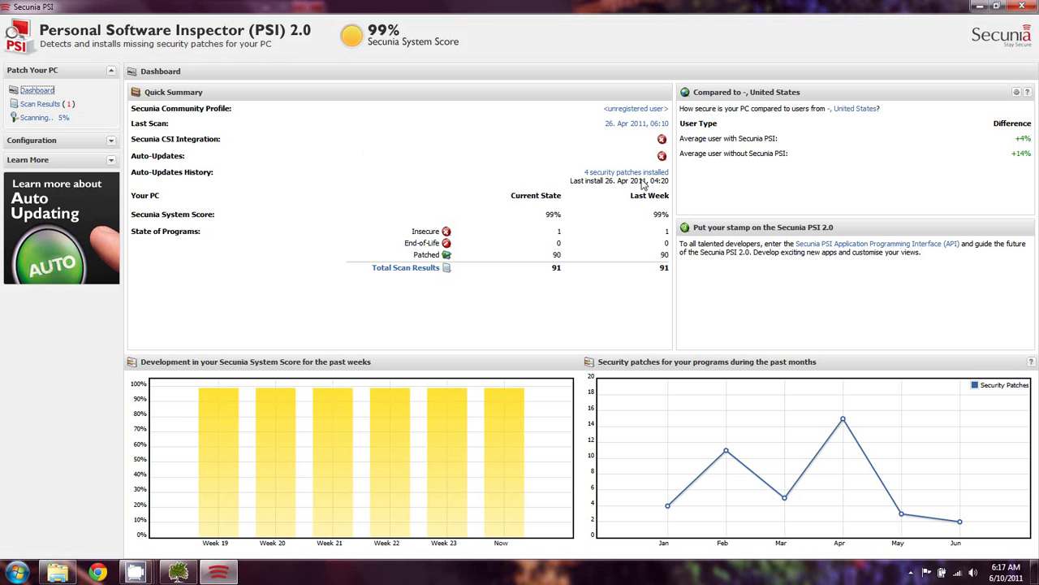
Close Secunia PSI and the utils folder window
{"action": "left_click", "coordinate": [1024, 6]}
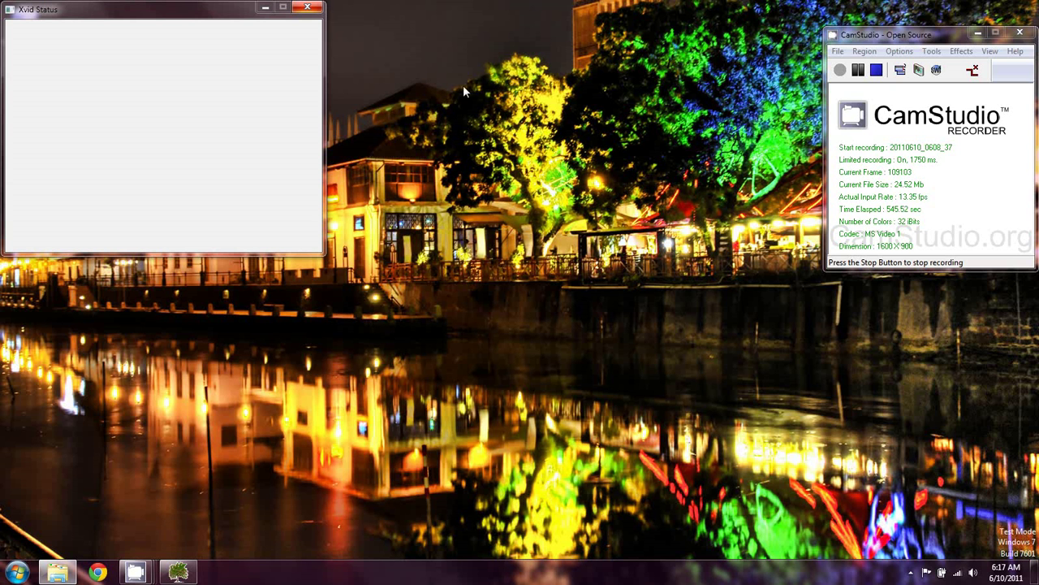
{"action": "left_click", "coordinate": [57, 573]}
{"action": "left_click", "coordinate": [504, 6]}
Switch to WinDirStat, and suspend and resume the running scan of drive C:
{"action": "left_click", "coordinate": [180, 574]}
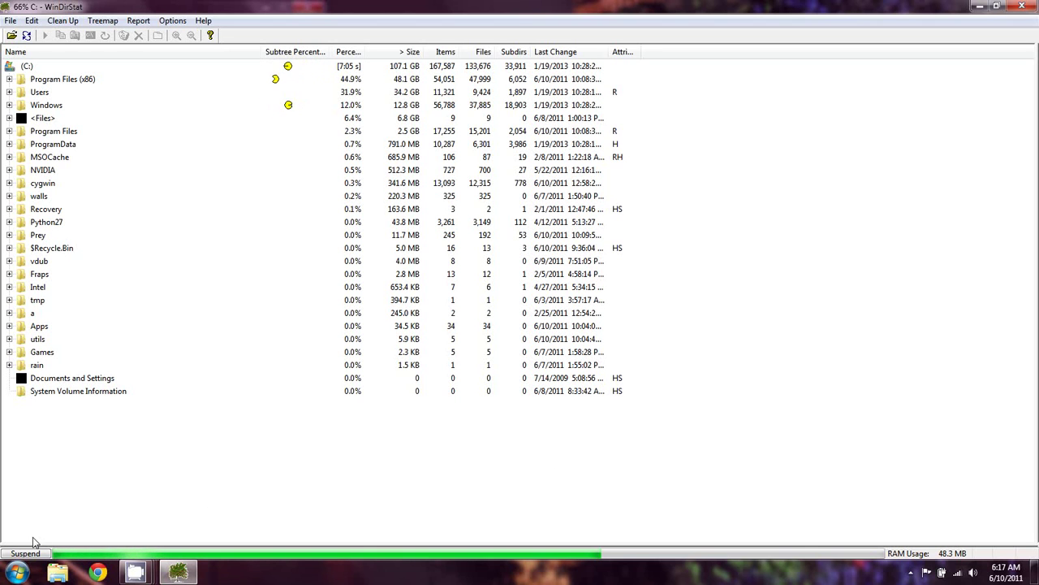
{"action": "left_click", "coordinate": [31, 555]}
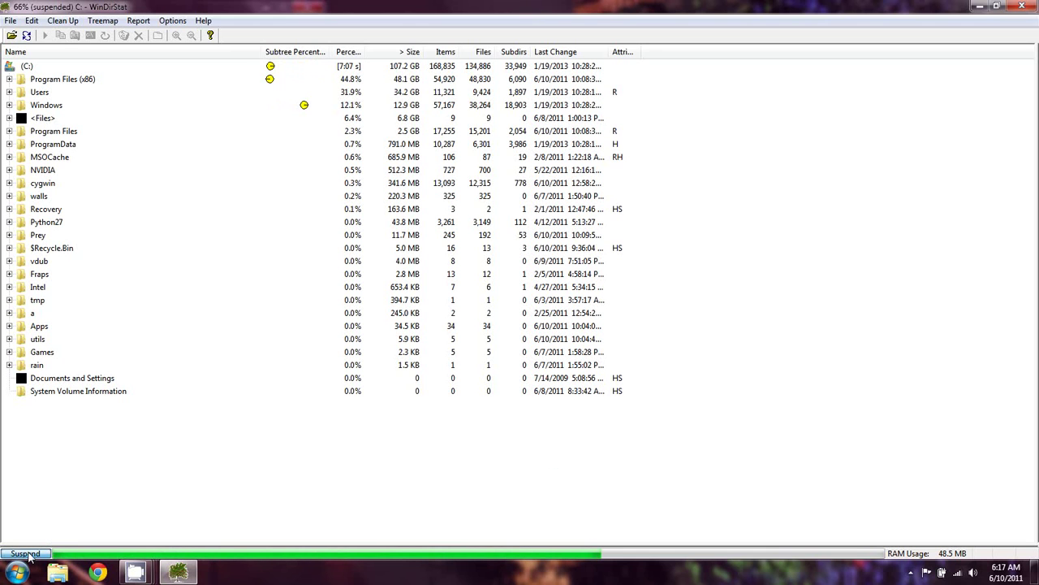
{"action": "left_click", "coordinate": [29, 554]}
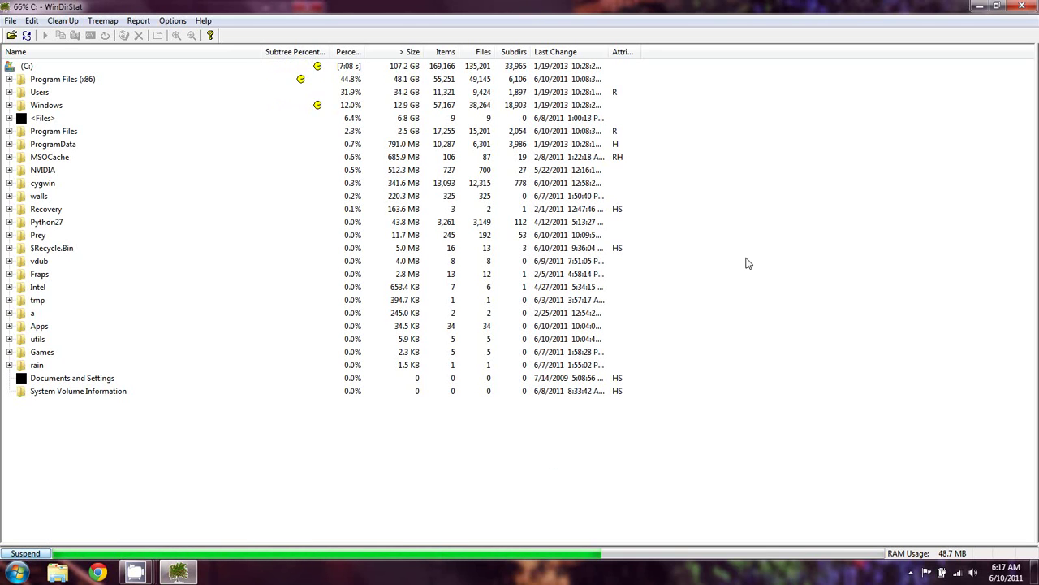
Expand Program Files (x86) under C: and compare the sizes of the drive, that folder and The Witcher 2
{"action": "left_click", "coordinate": [93, 70]}
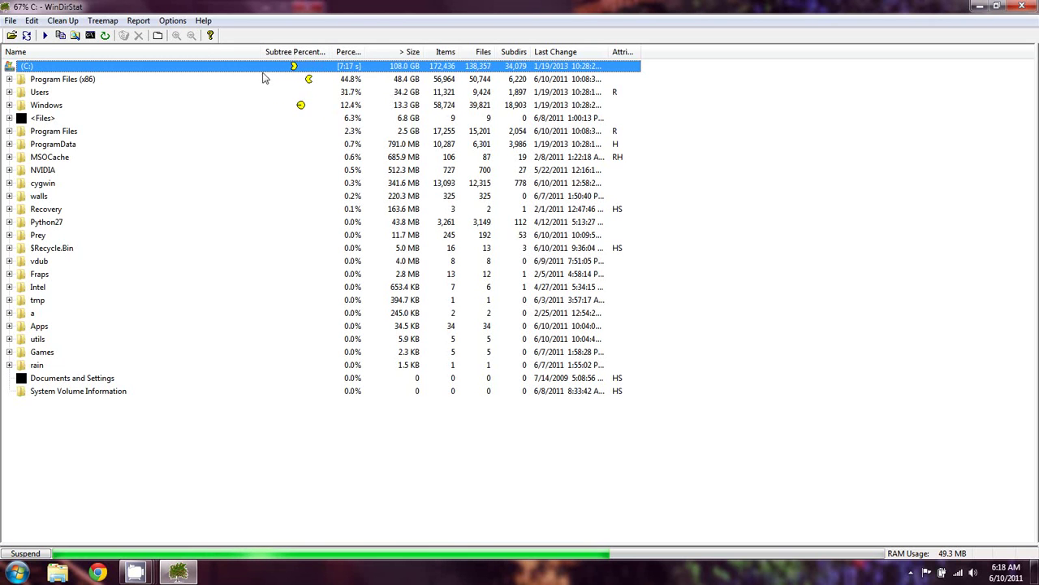
{"action": "left_click", "coordinate": [9, 78]}
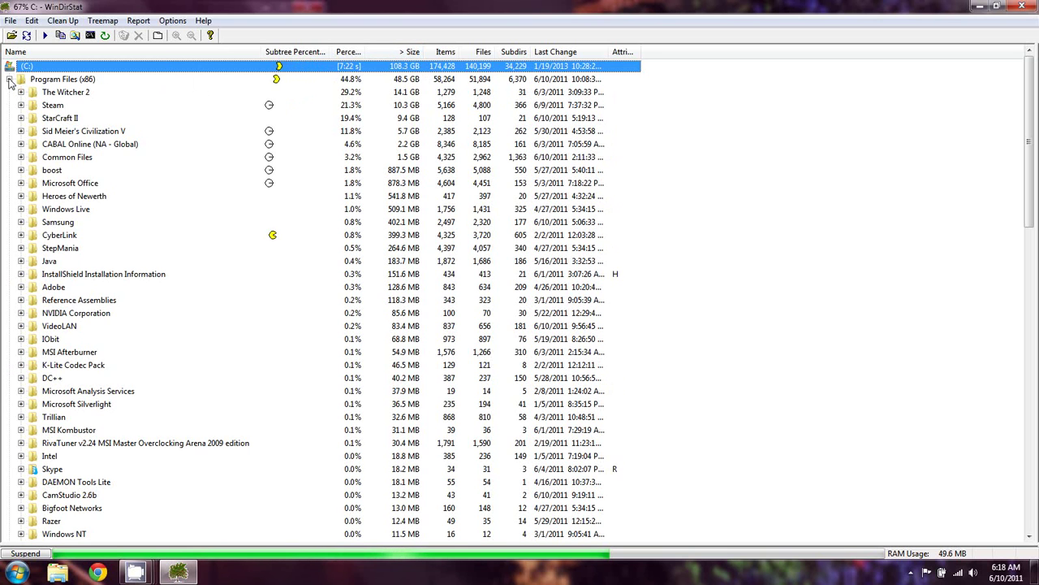
{"action": "left_click", "coordinate": [402, 94]}
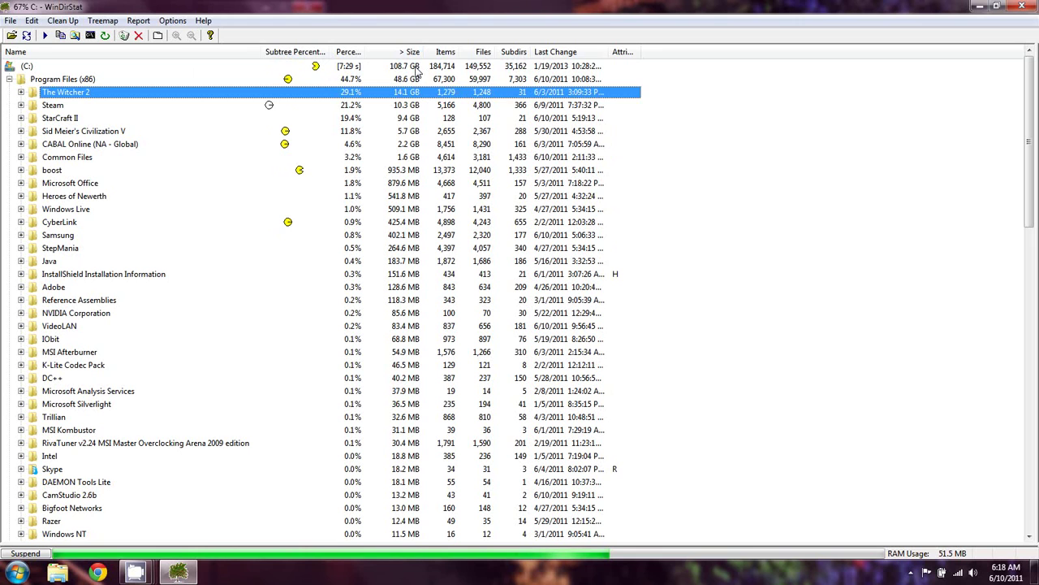
{"action": "left_click", "coordinate": [415, 70]}
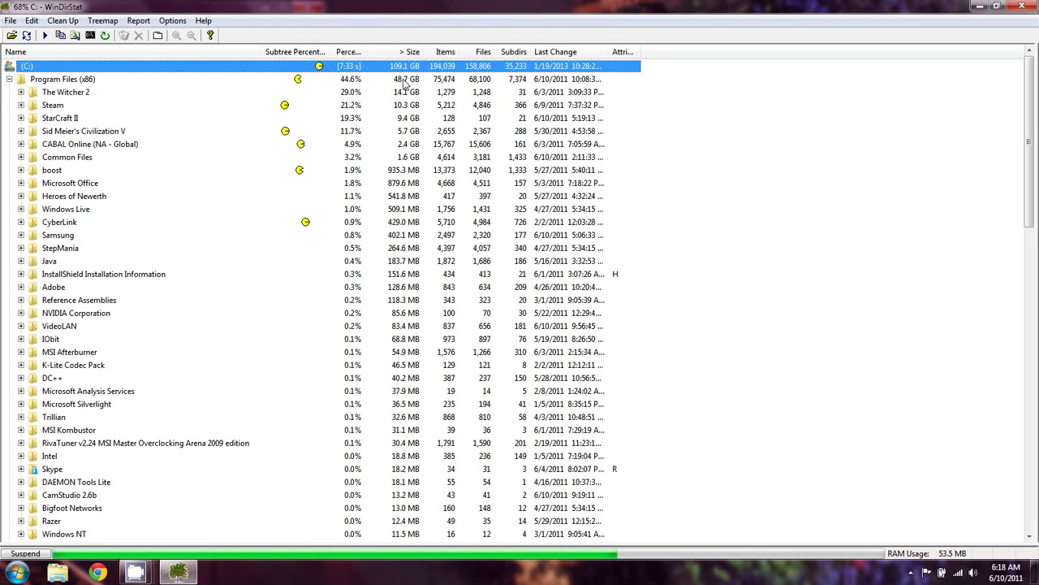
{"action": "left_click", "coordinate": [405, 81]}
{"action": "left_click", "coordinate": [403, 93]}
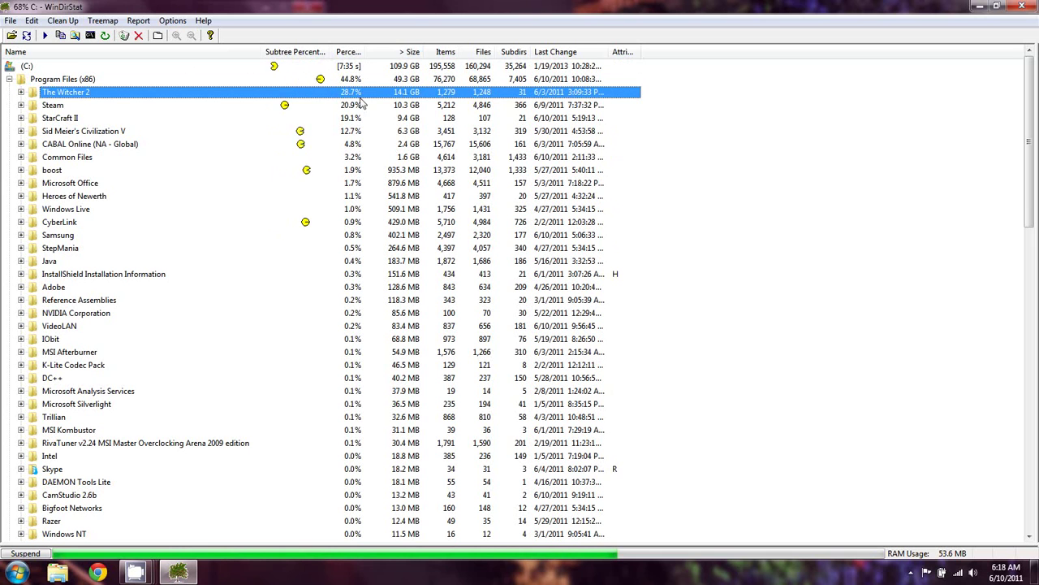
Check the sizes of the Program Files (x86) subfolders from Steam down to Heroes of Newerth, and close WinDirStat
{"action": "left_click", "coordinate": [221, 104]}
{"action": "left_click", "coordinate": [391, 118]}
{"action": "left_click", "coordinate": [382, 132]}
{"action": "left_click", "coordinate": [360, 148]}
{"action": "left_click", "coordinate": [336, 161]}
{"action": "left_click", "coordinate": [315, 170]}
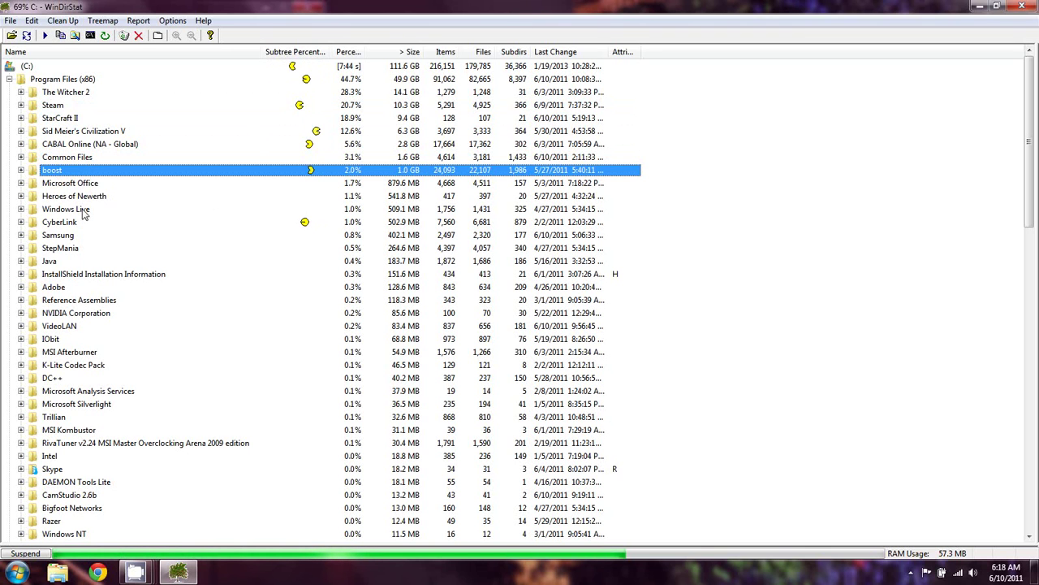
{"action": "key", "text": "Down"}
{"action": "key", "text": "Down"}
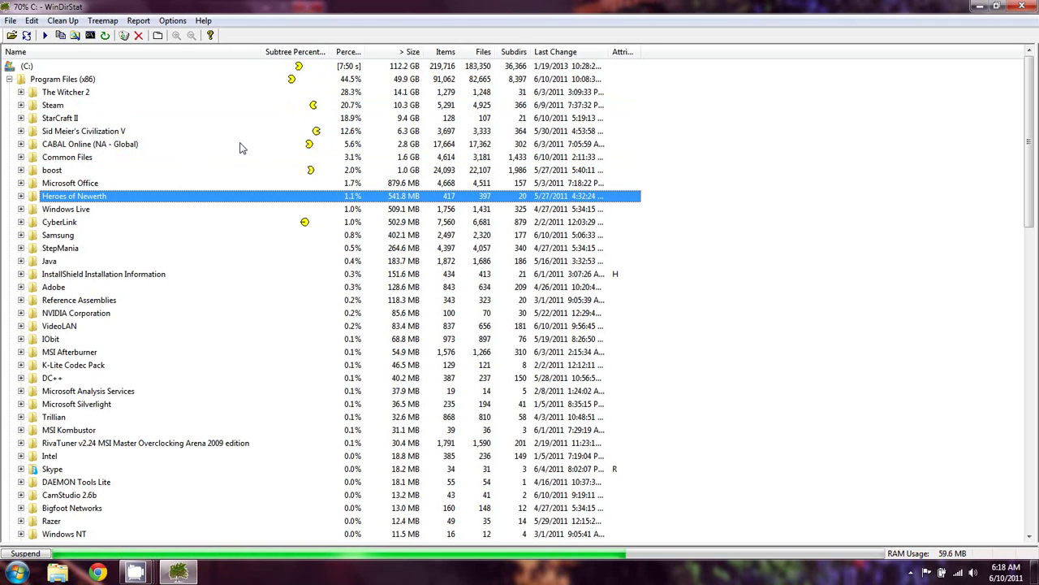
{"action": "key", "text": "alt+F4"}
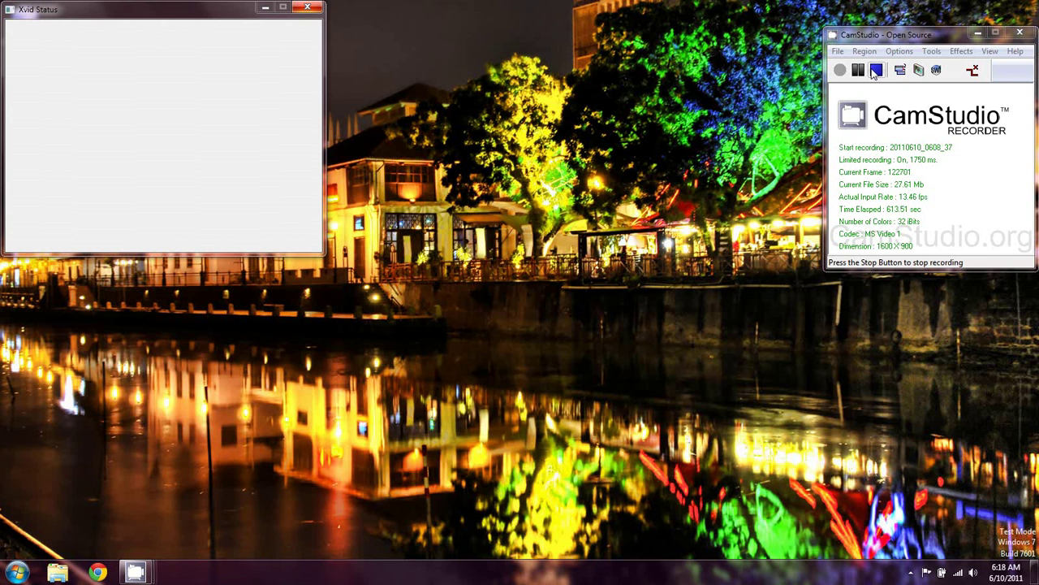
Clear the Xvid Status window off the desktop, and stop the CamStudio recording, moving its window slightly higher
{"action": "left_click_drag", "start_coordinate": [261, 8], "coordinate": [747, 411]}
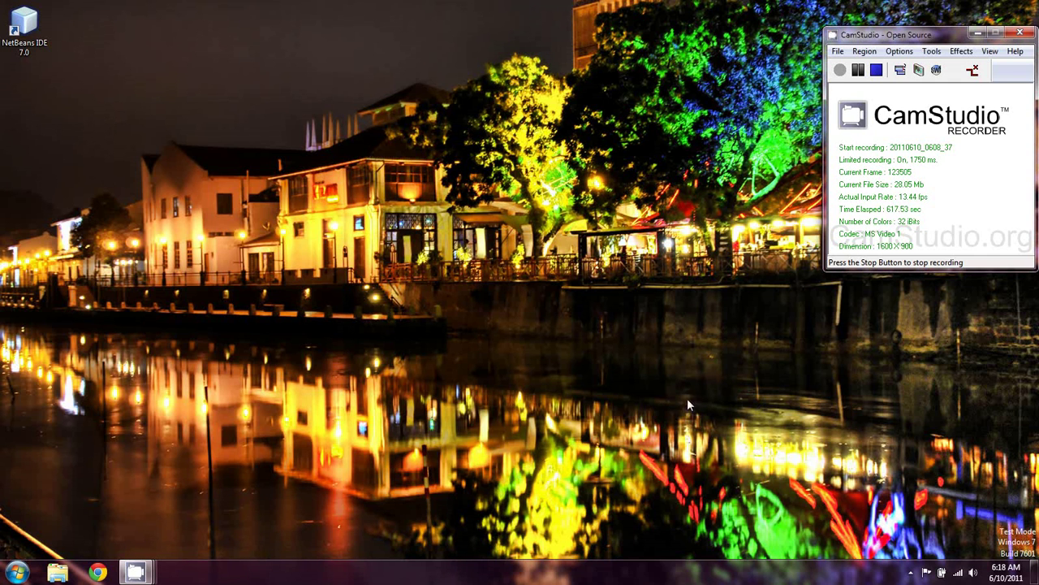
{"action": "left_click", "coordinate": [877, 70]}
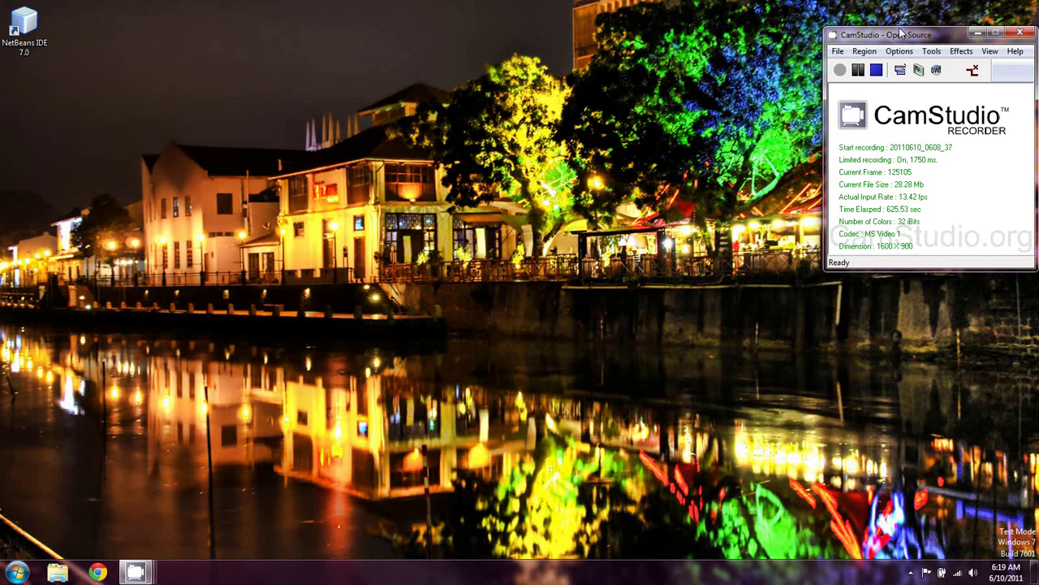
{"action": "left_click_drag", "start_coordinate": [920, 37], "coordinate": [917, 9]}
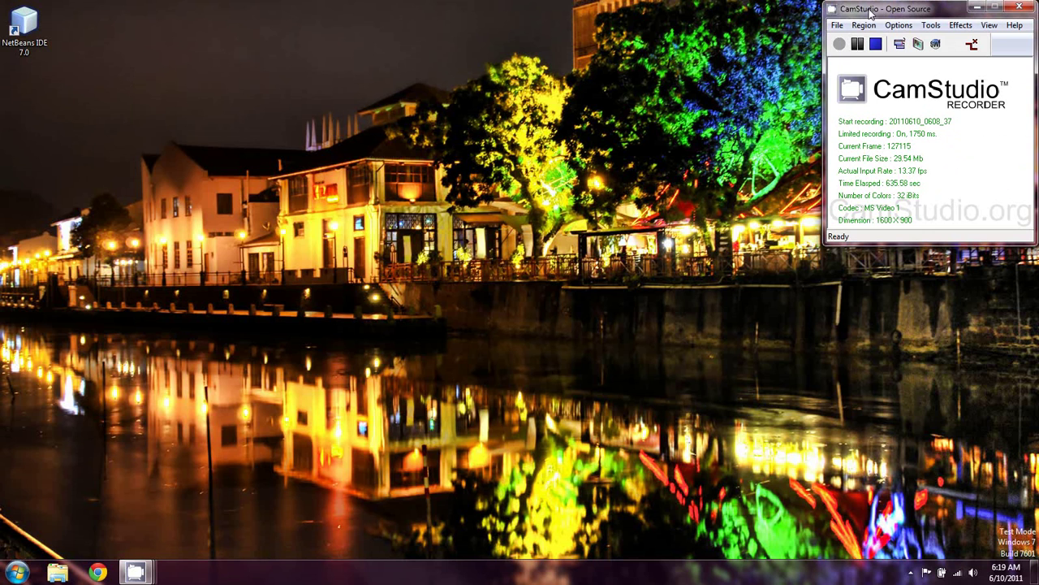